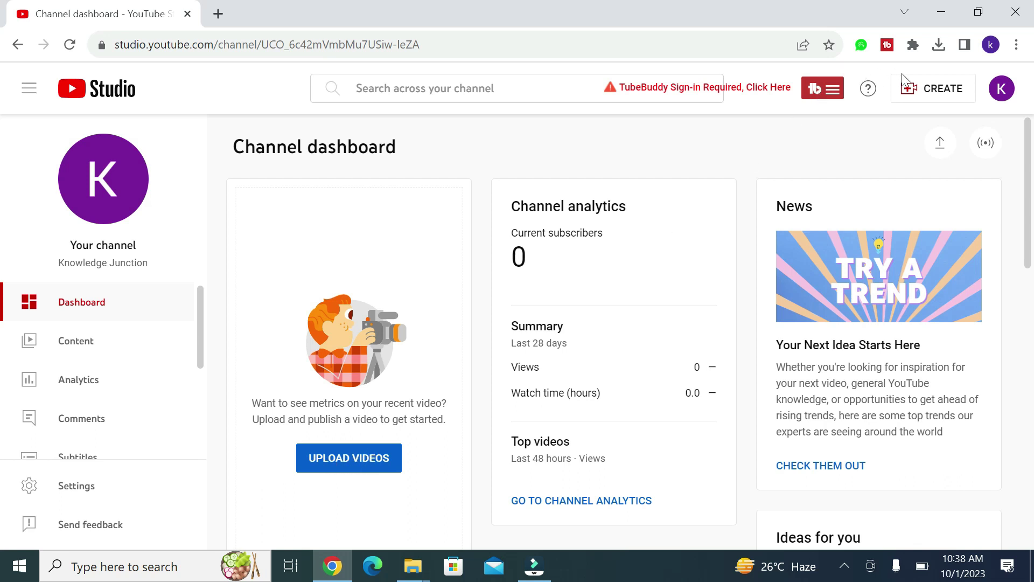
Try to upload the desktop file video (1080p).mp4 to the channel.
left_click(914, 87)
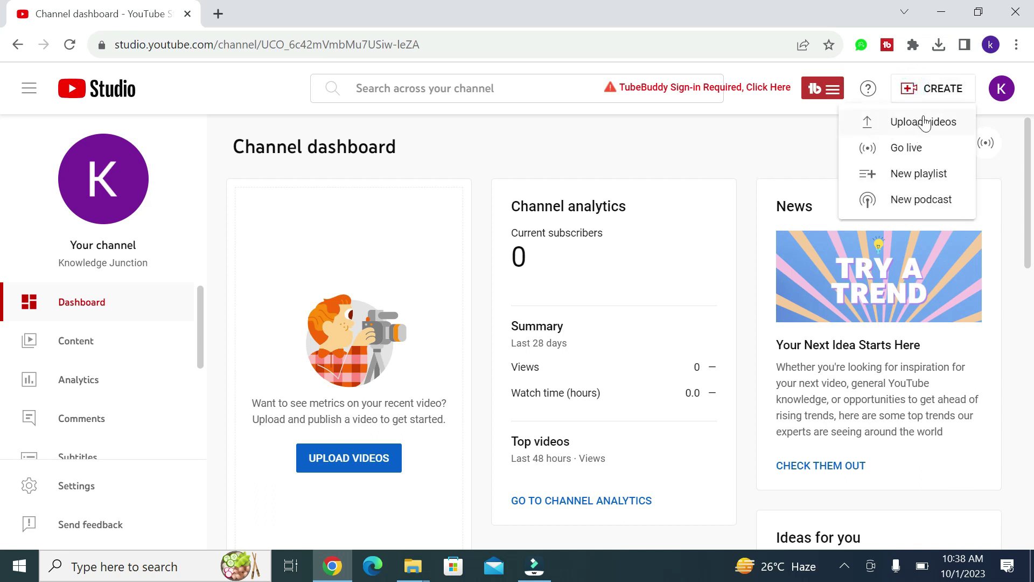
left_click(789, 141)
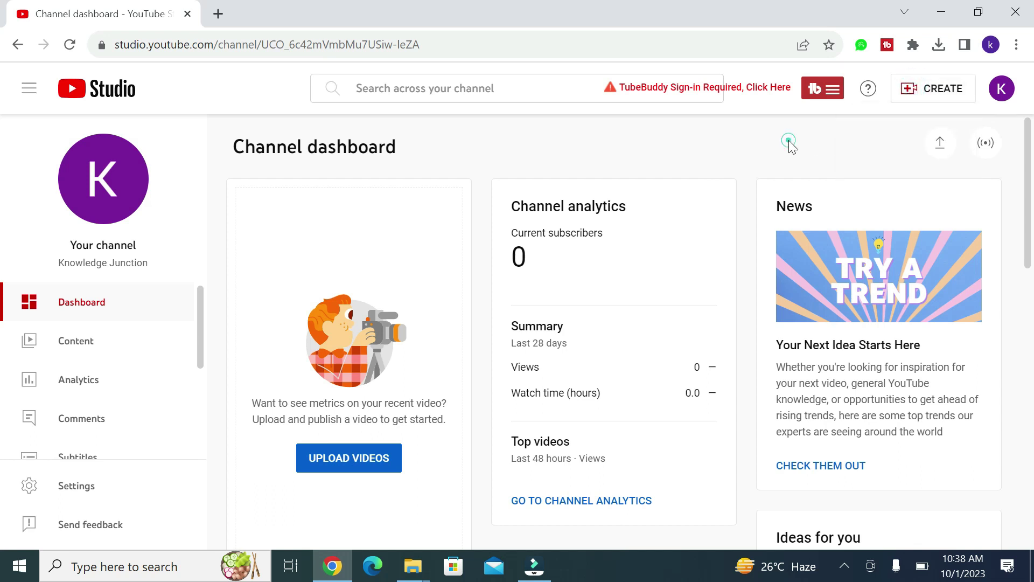
left_click(940, 143)
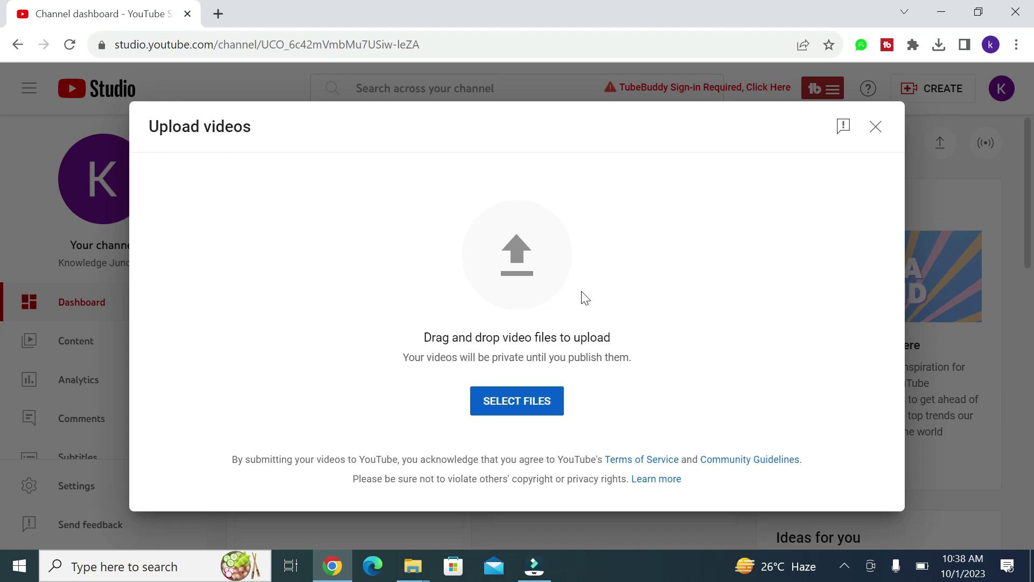
left_click(512, 403)
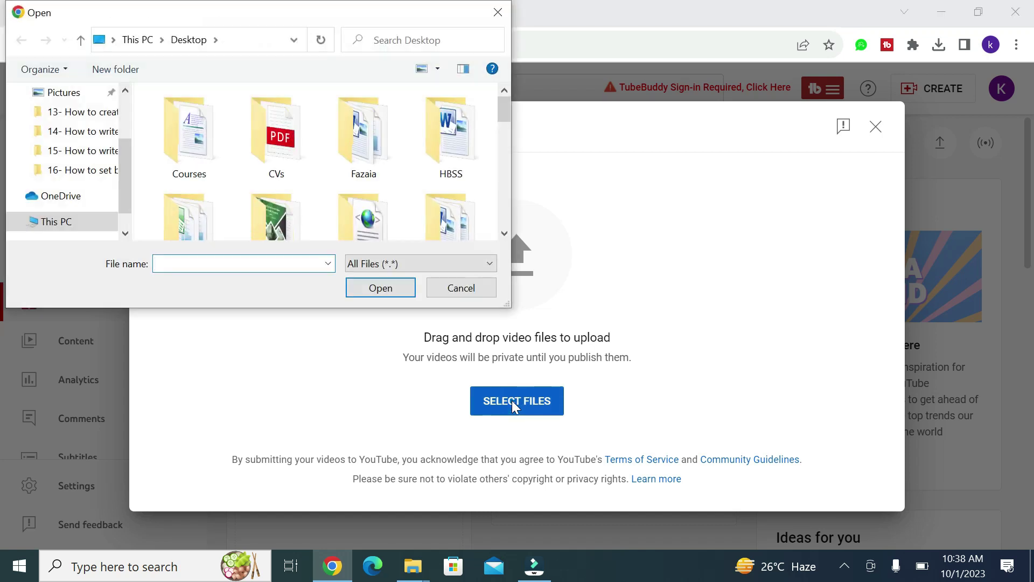
left_click(504, 233)
left_click(505, 233)
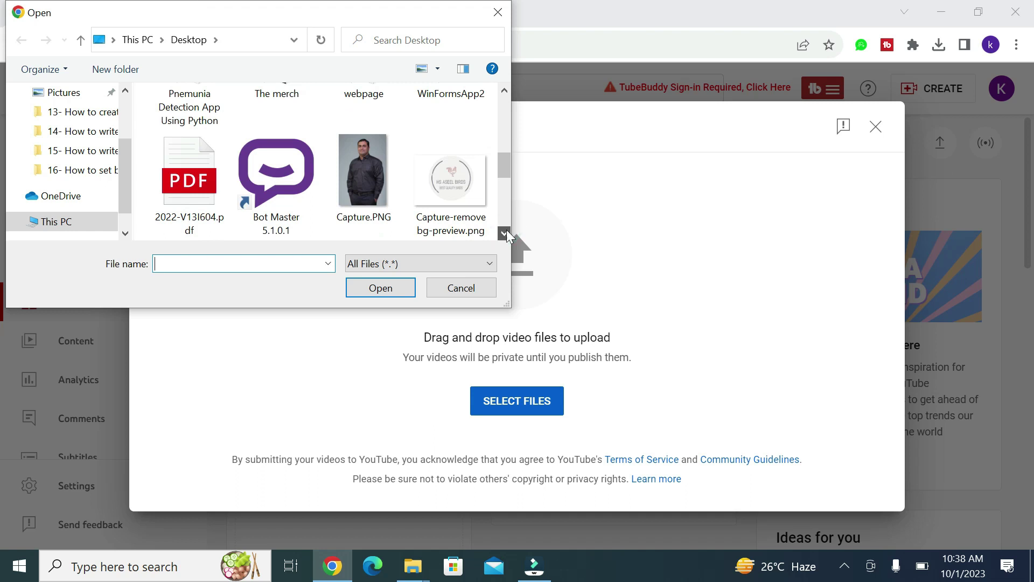
left_click(505, 232)
left_click(505, 233)
left_click(505, 232)
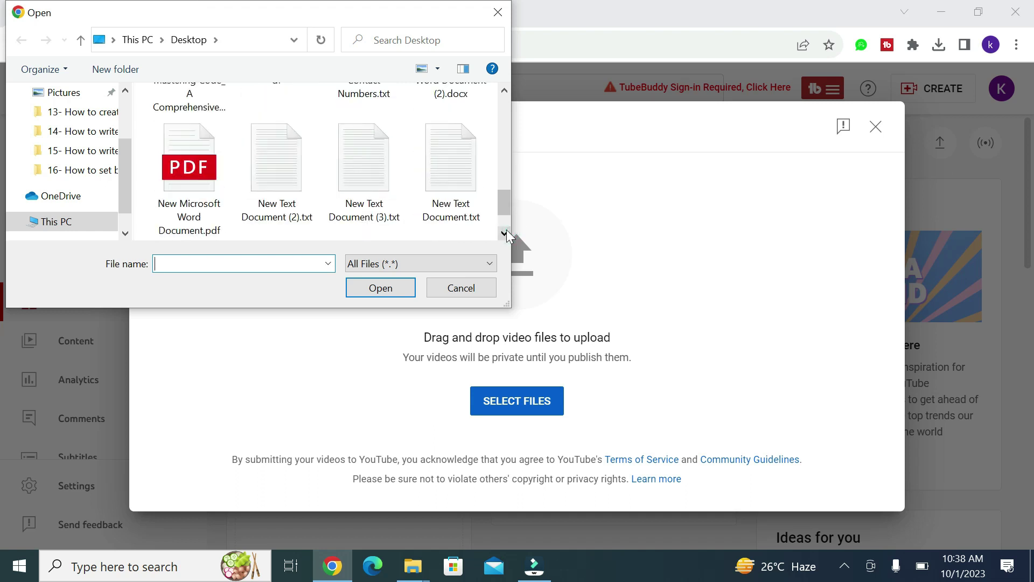
left_click(504, 233)
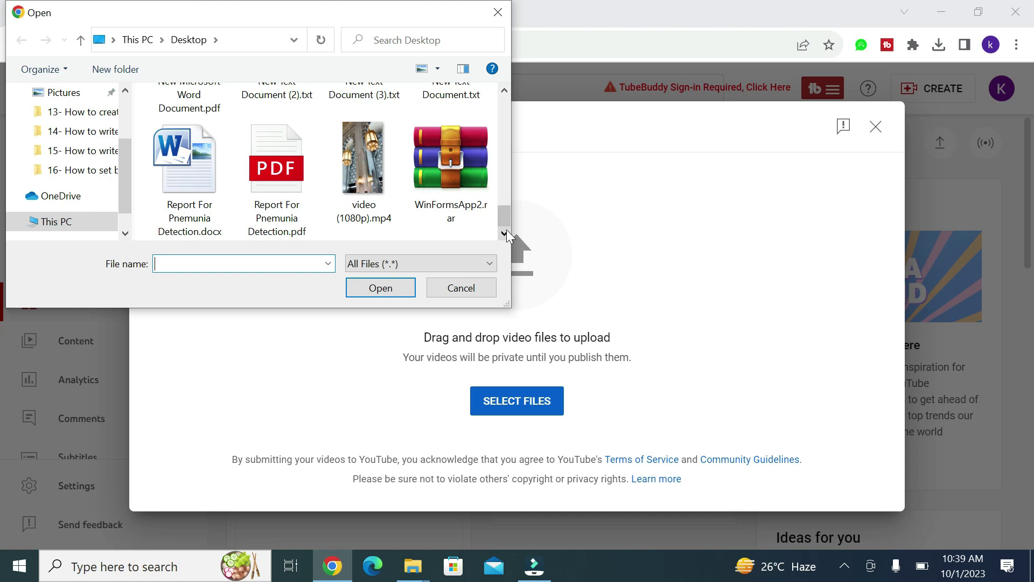
left_click(367, 183)
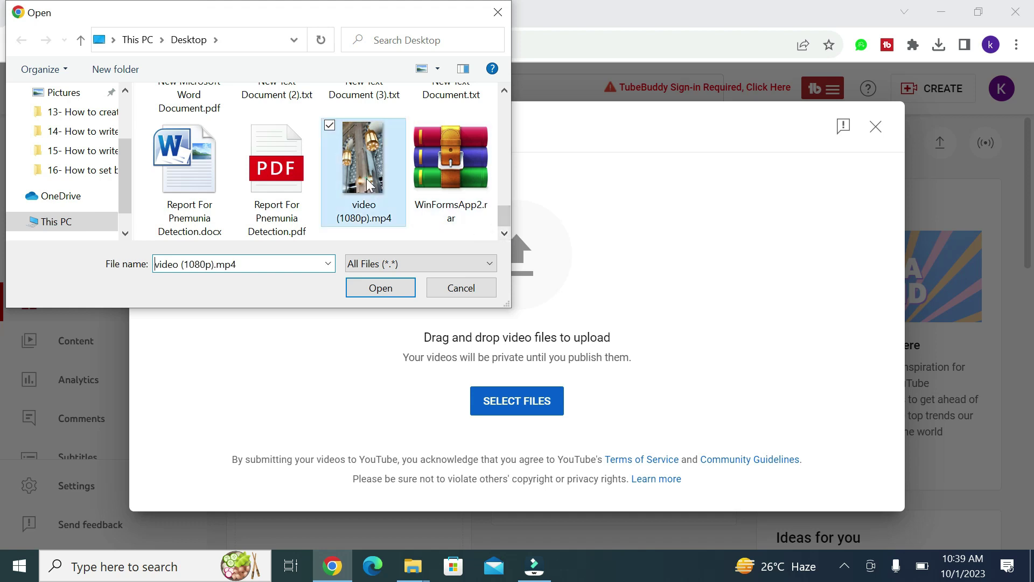
double_click(368, 184)
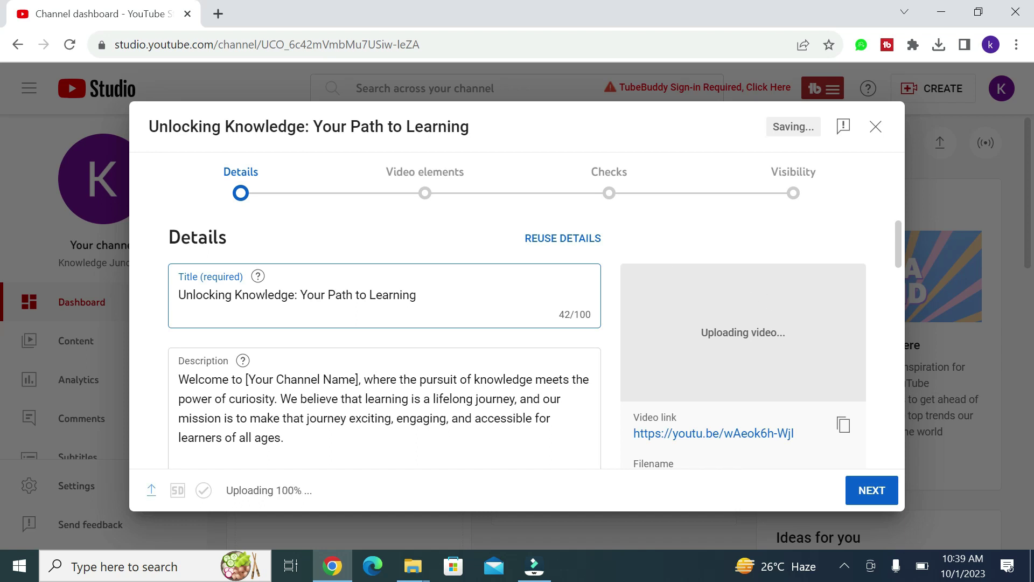
Check the upload's processing status and title, and close the upload details.
left_click_drag(222, 490, 461, 496)
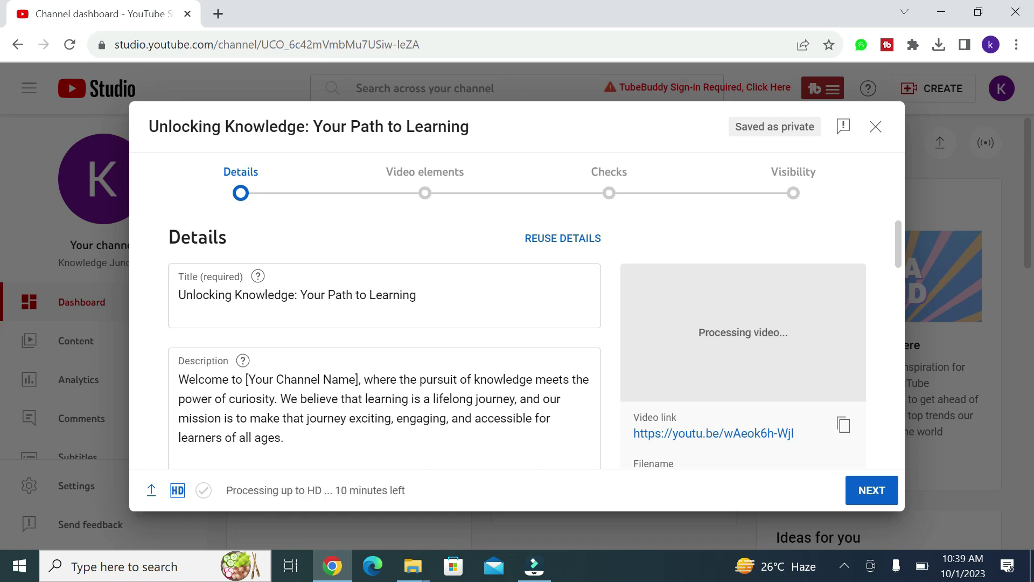
left_click(382, 295)
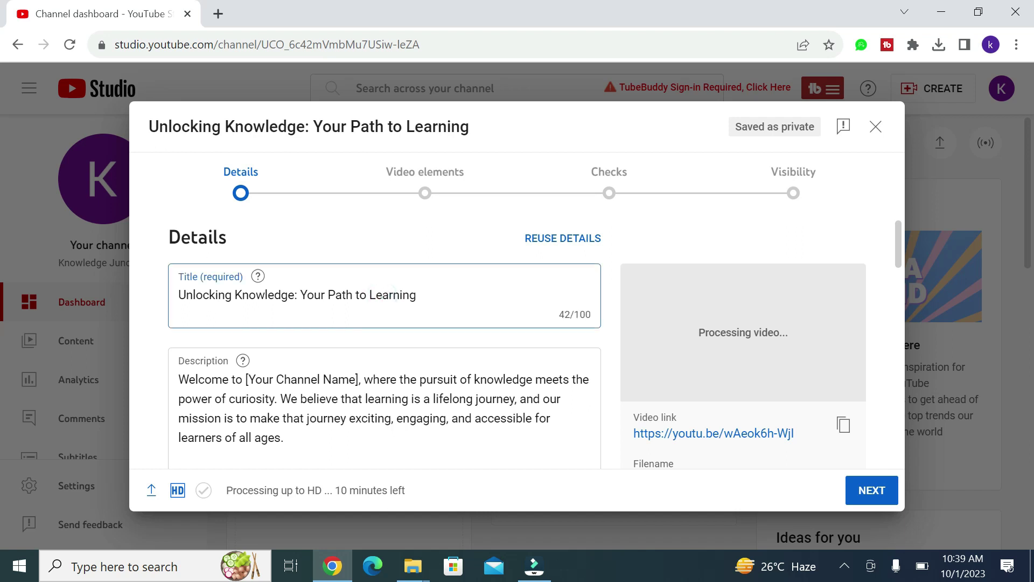
left_click(455, 296)
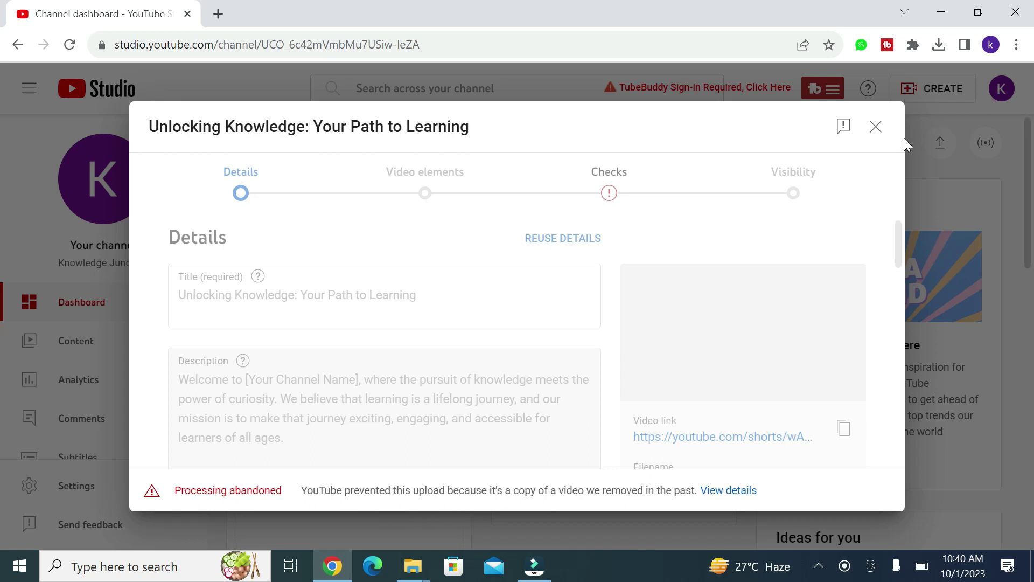
left_click(875, 127)
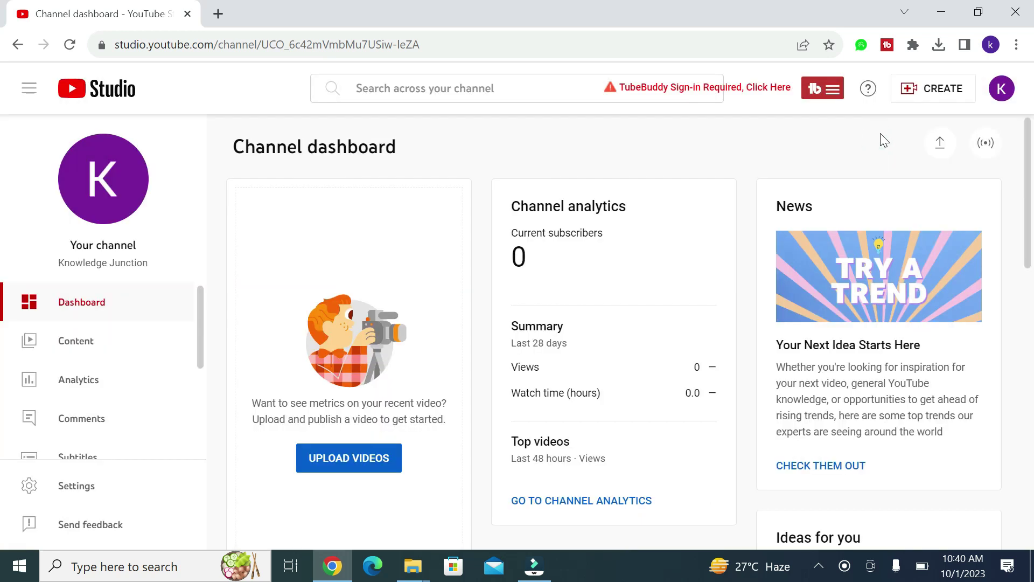
Start a new video upload, browse the desktop files for the invideo-ai-1080 video, and cancel the file selection.
left_click(939, 143)
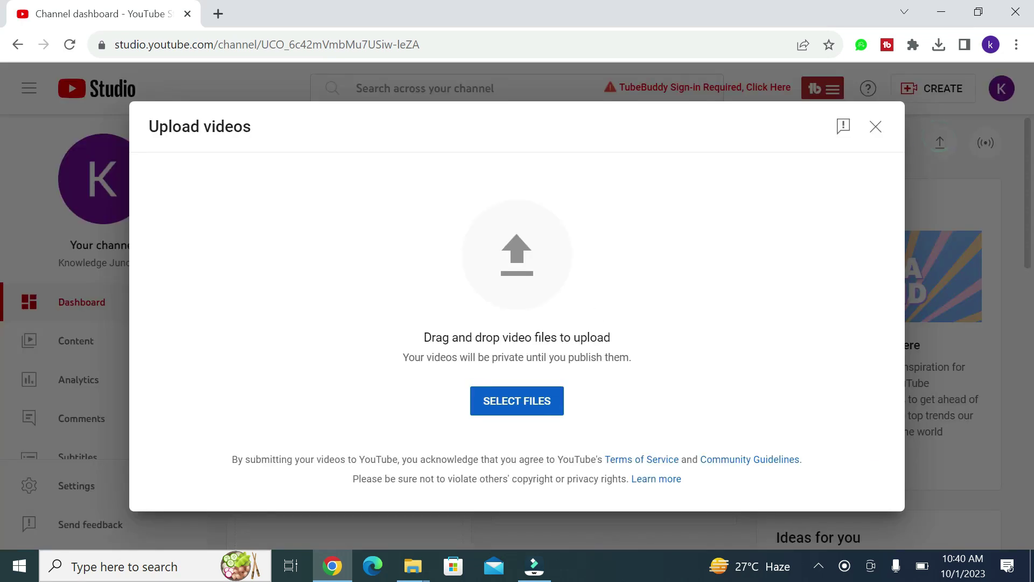
left_click(556, 404)
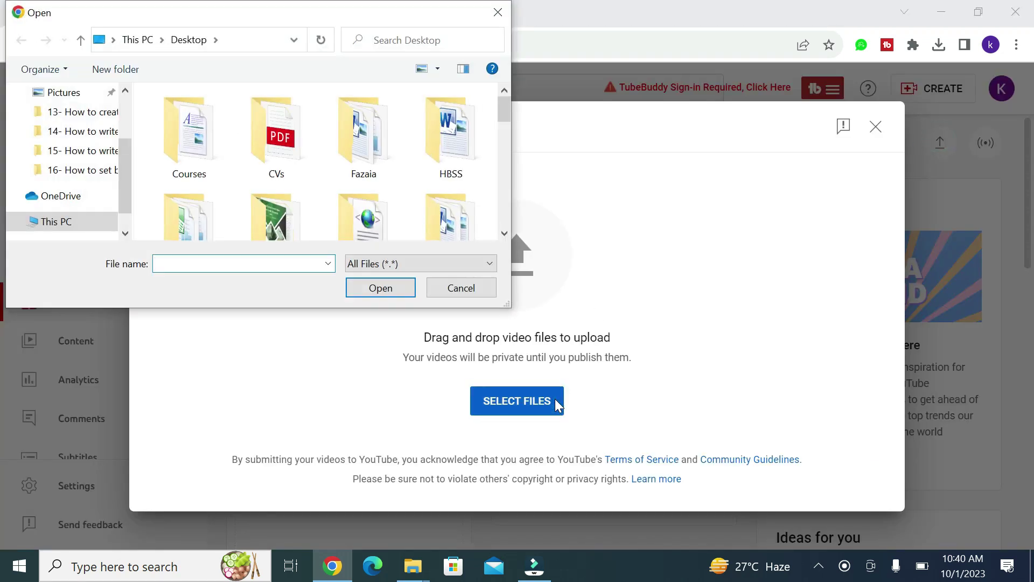
scroll(418, 226, "down", 6)
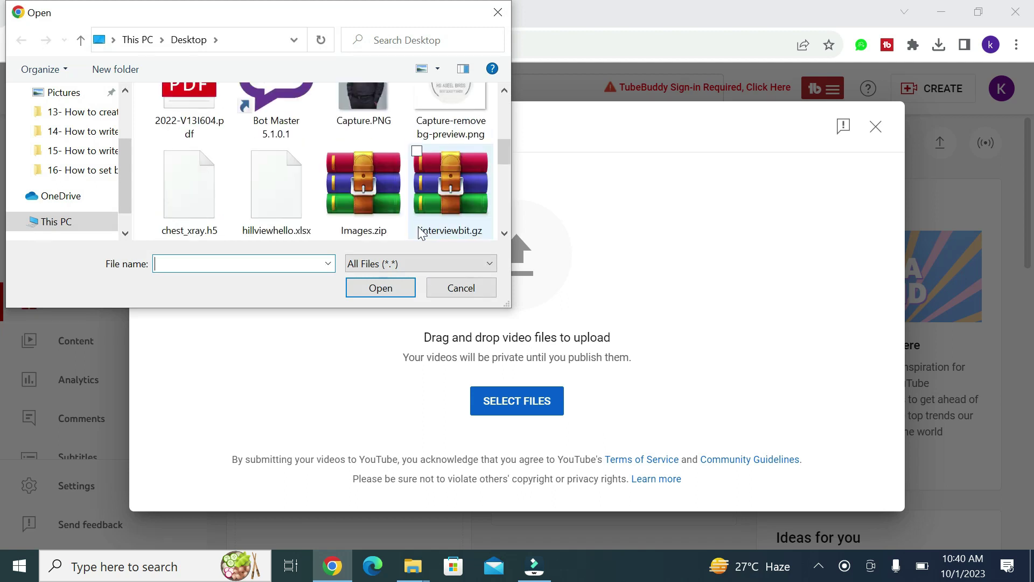
scroll(421, 233, "down", 4)
scroll(420, 233, "up", 1)
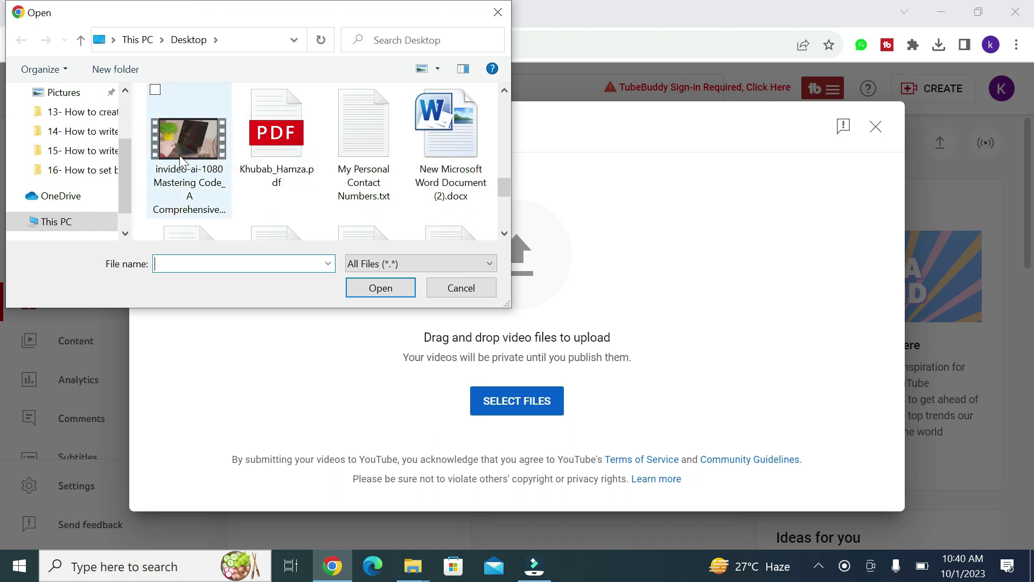
left_click(452, 289)
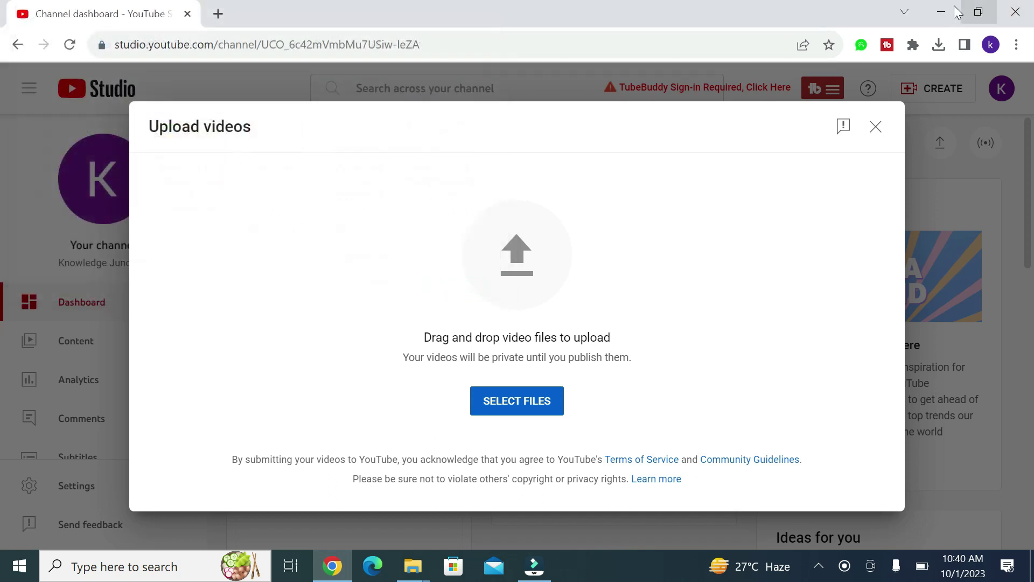
Switch to the desktop and rename the invideo-ai-1080 video file as "introduction to programming languages".
left_click(943, 11)
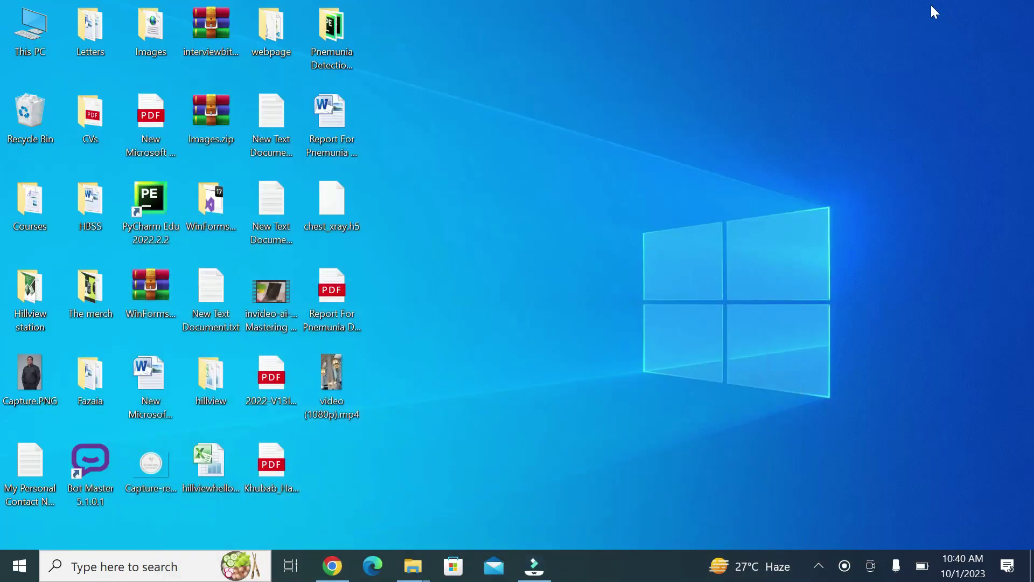
left_click(274, 308)
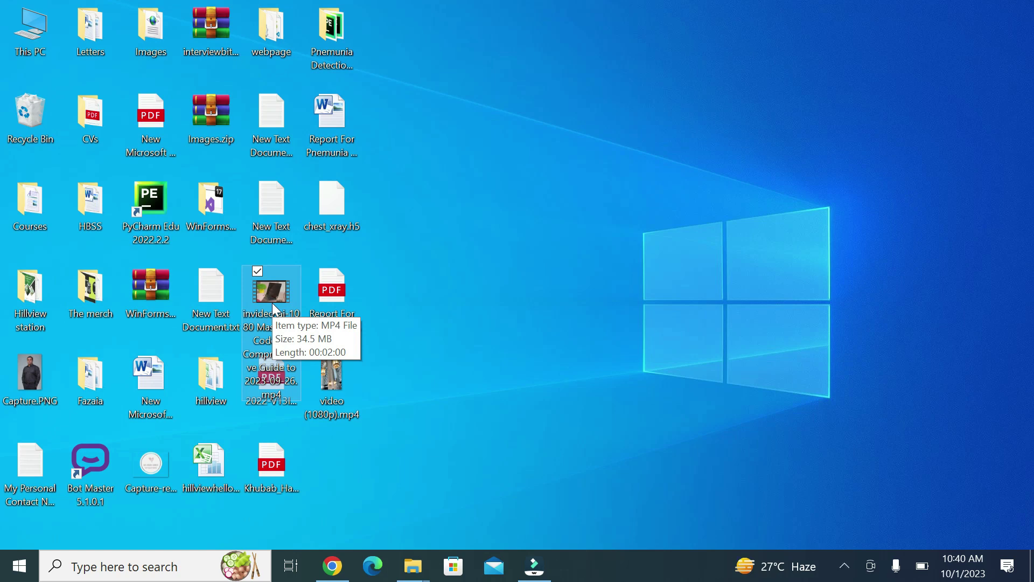
double_click(274, 308)
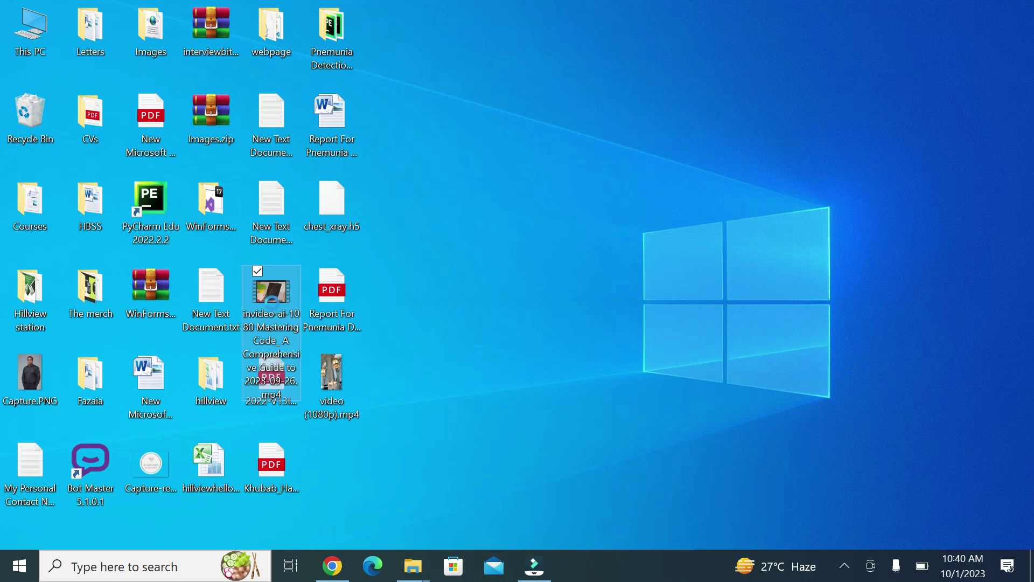
right_click(273, 303)
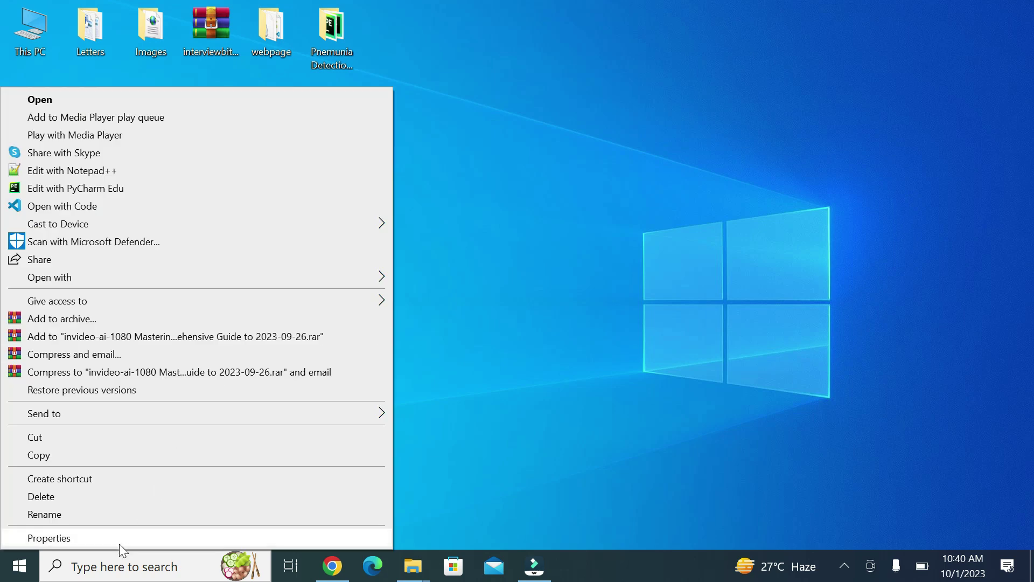
left_click(84, 516)
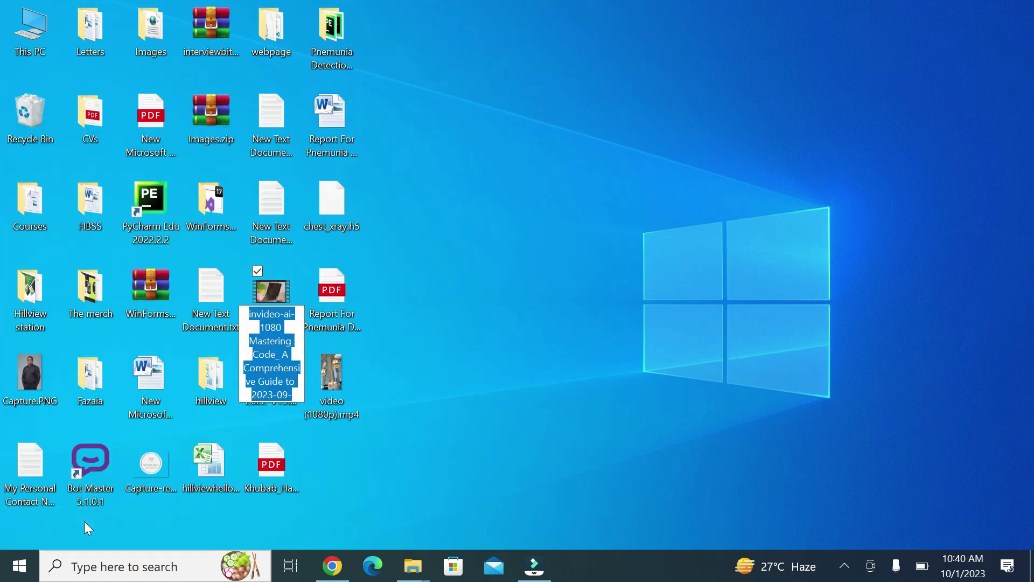
type("introd")
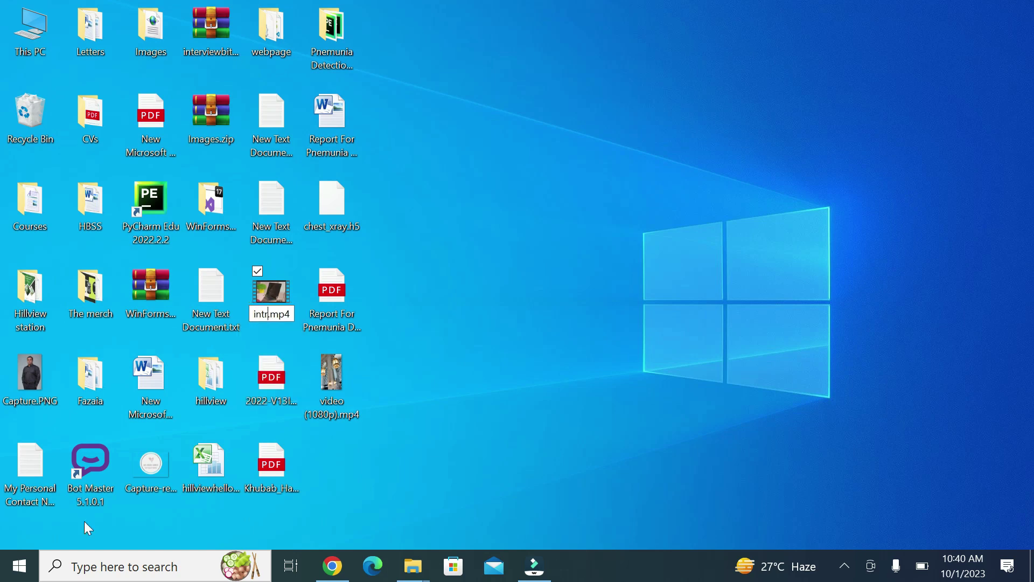
type("uction to")
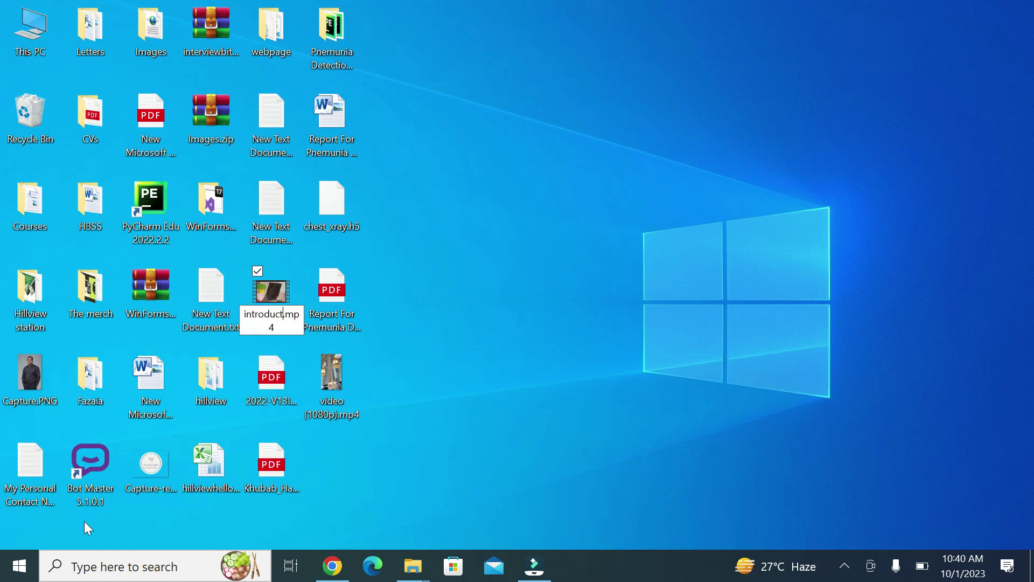
type(" progra")
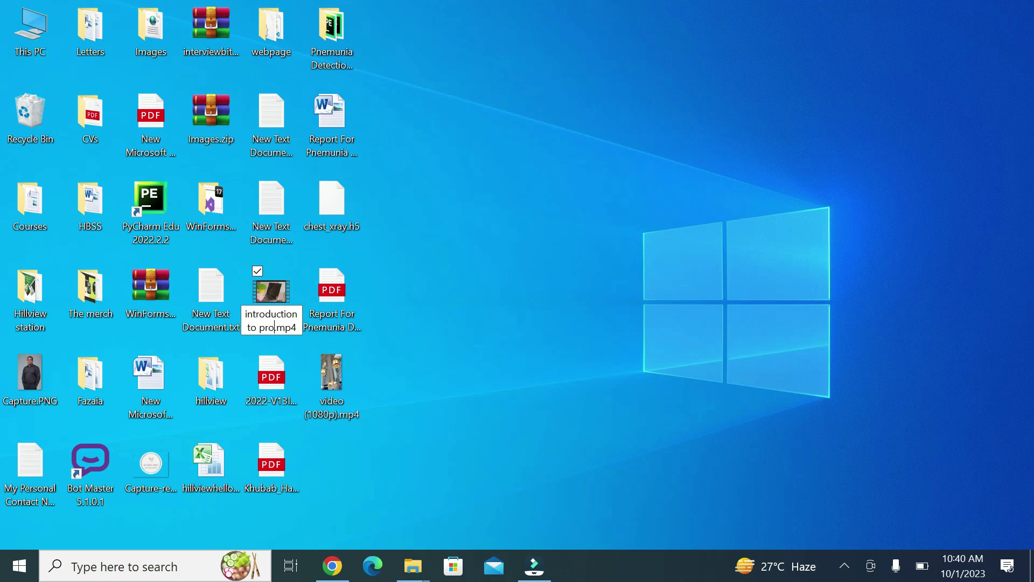
type("mming l")
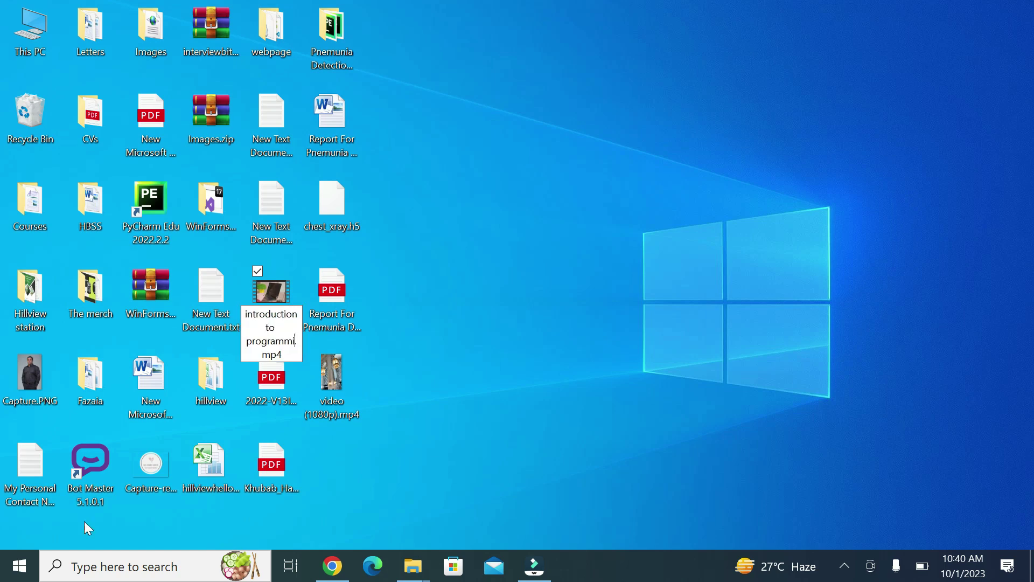
type("angug")
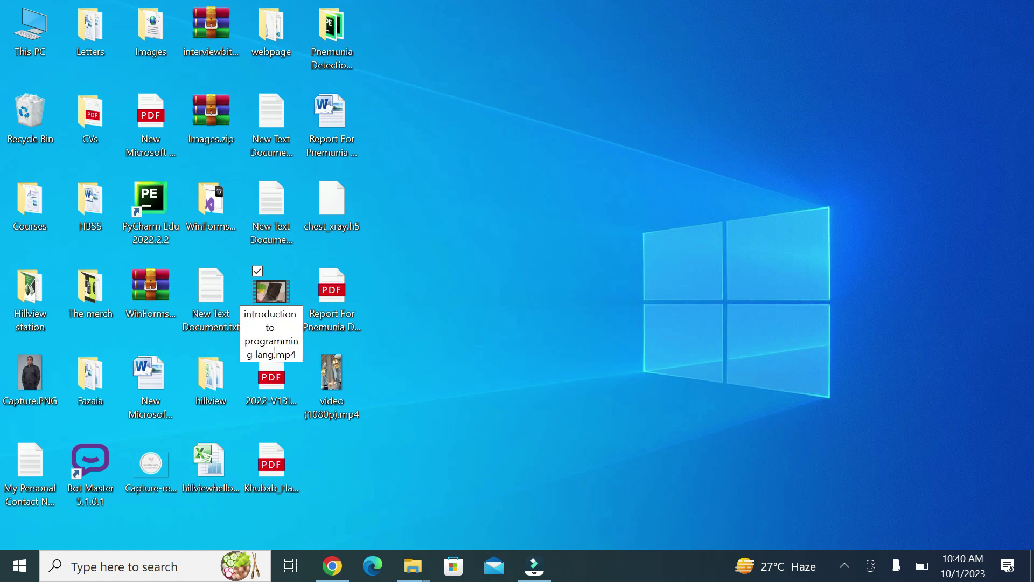
key("BackSpace")
type("ages")
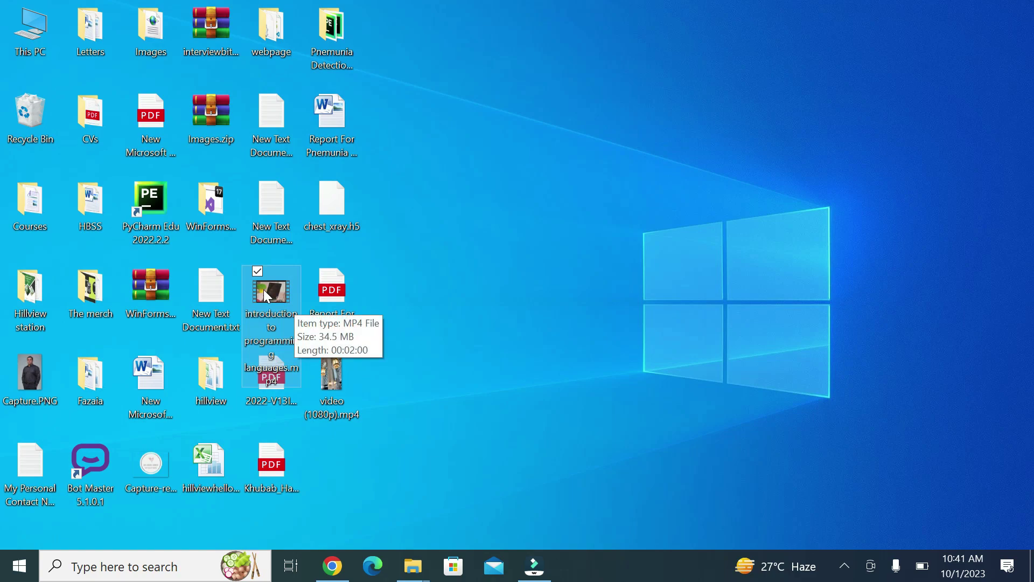
Upload introduction to programming languages.mp4 from the desktop through the waiting YouTube Studio upload window.
left_click_drag(264, 289, 528, 260)
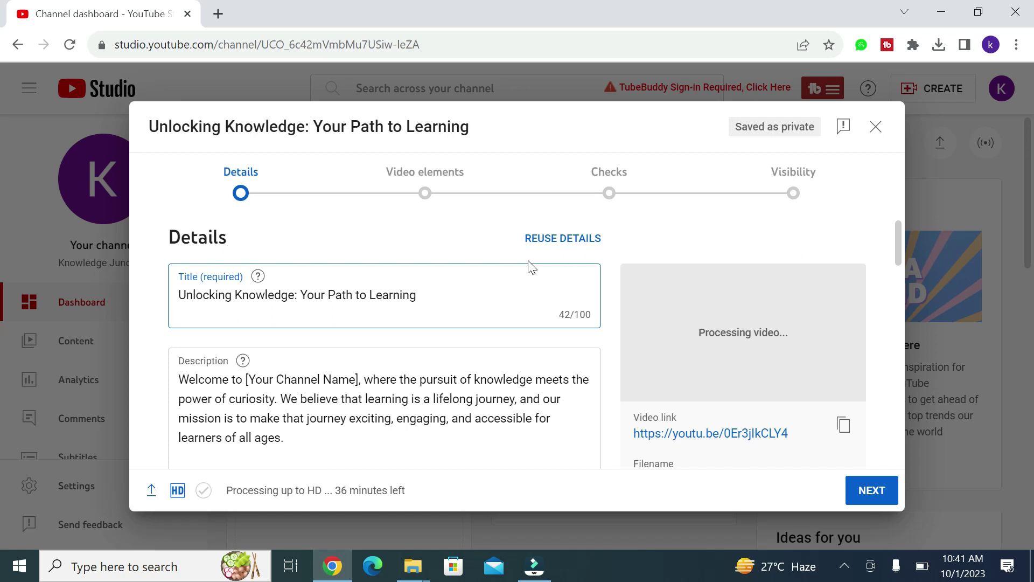
Open YouTube in a new browser tab and enter "intro to pro" as the video search to bring up suggestions.
left_click(218, 14)
type("you")
key("Return")
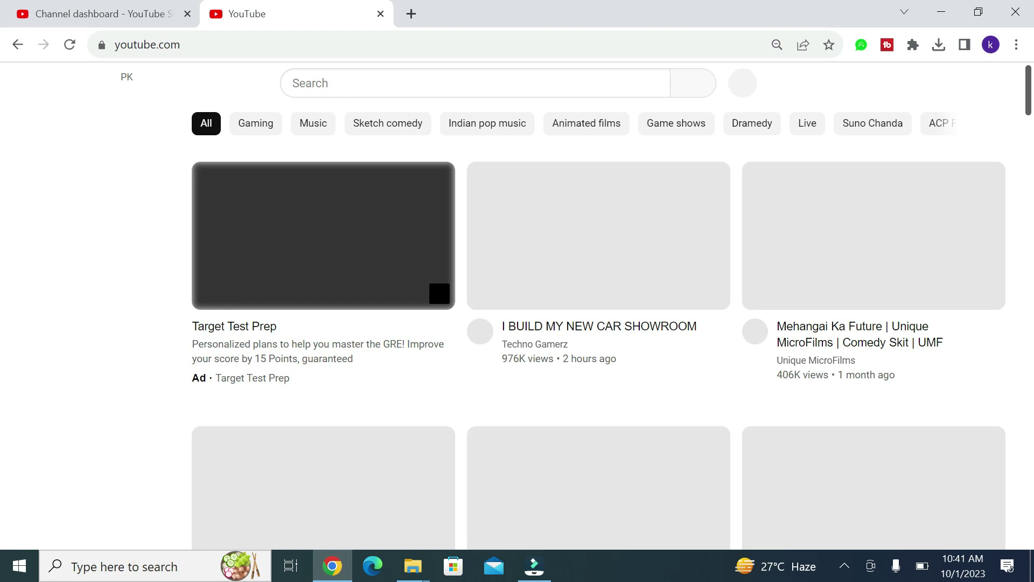
left_click(364, 82)
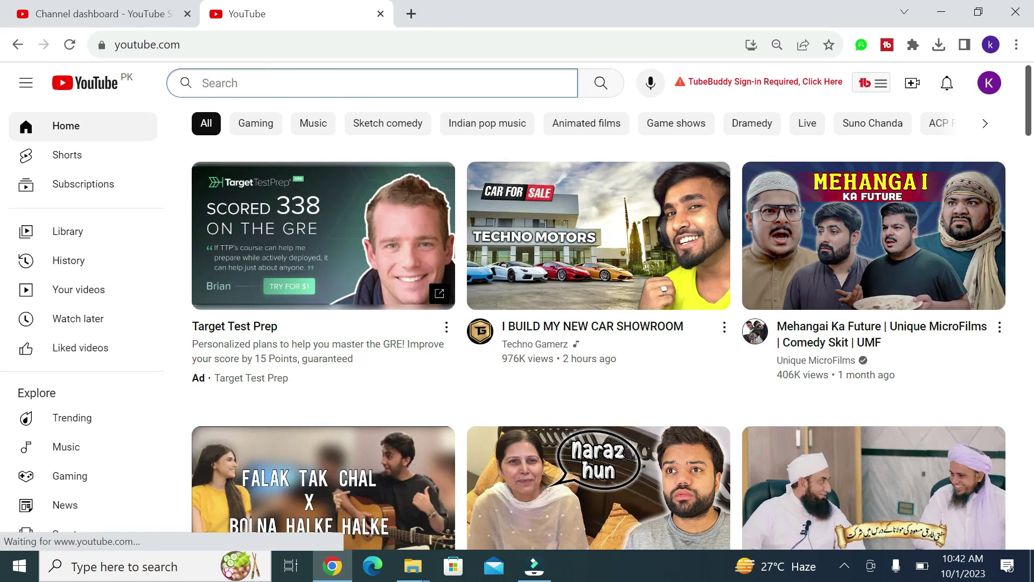
type("intro")
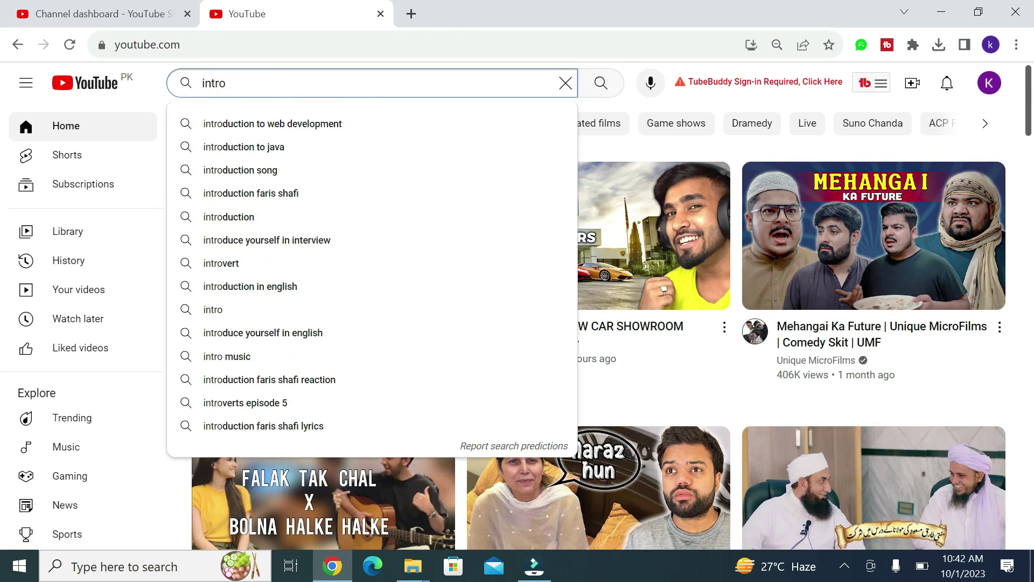
type(" to p")
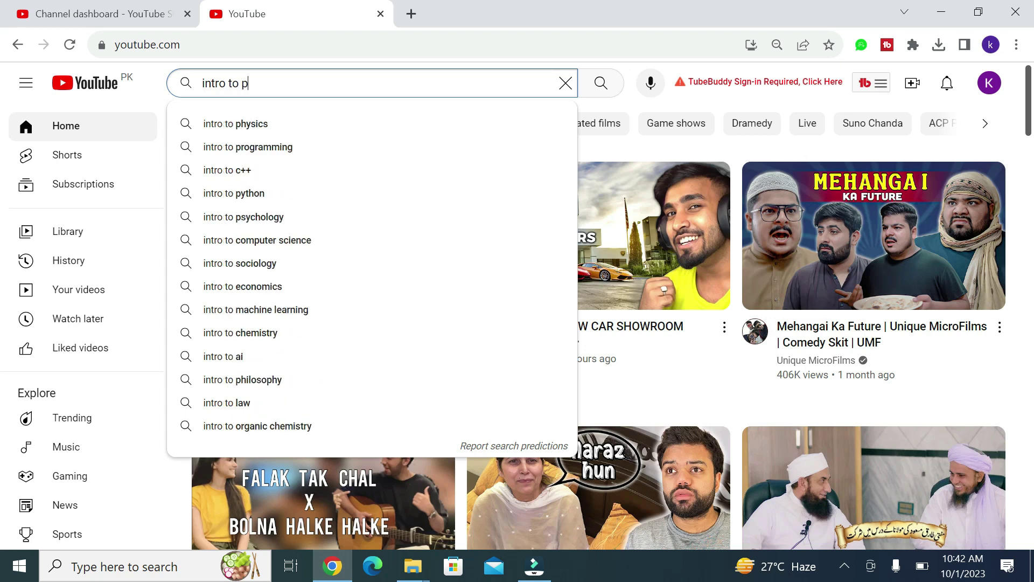
type("ro")
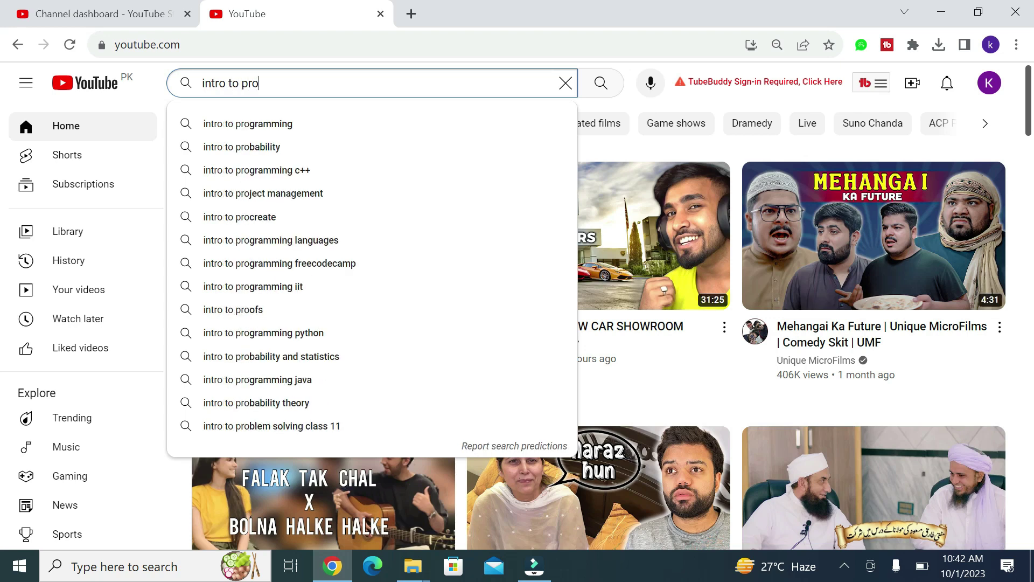
Go through the search suggestions and run the search for "intro to programming languages".
key("Down")
key("Down")
key("Down")
key("Down")
key("Down")
key("Down")
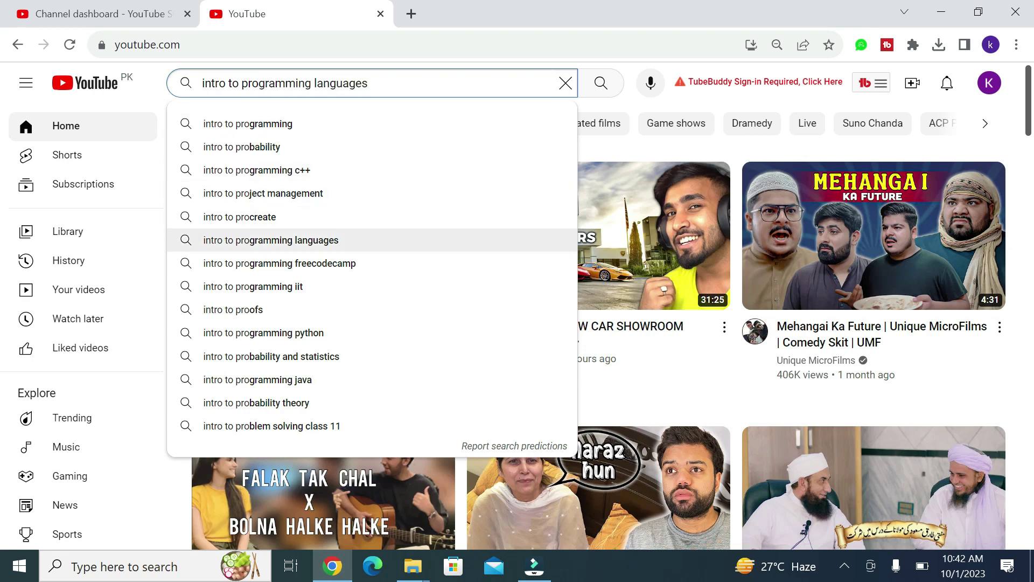
key("Down")
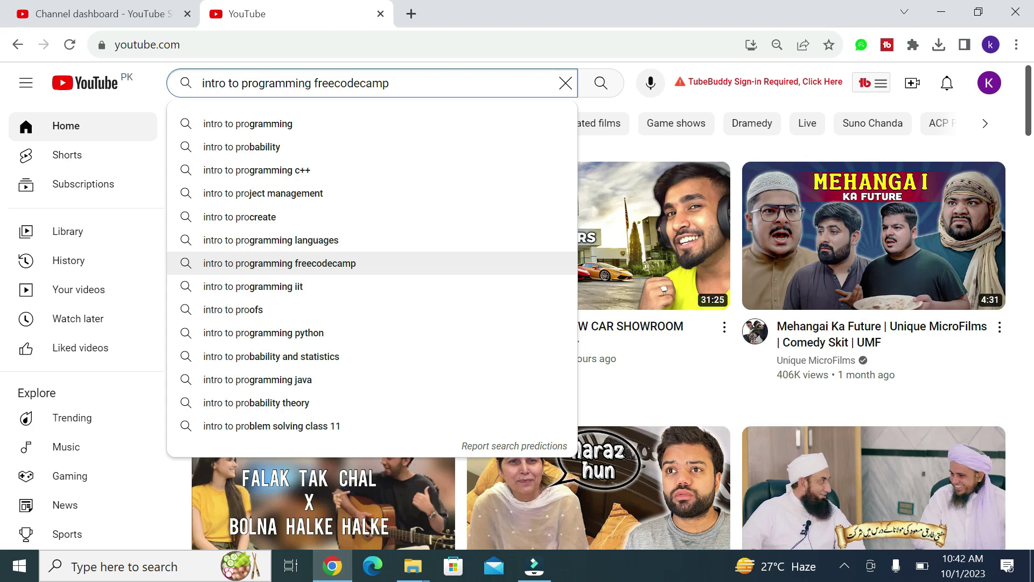
key("Down")
key("Down")
key("Down")
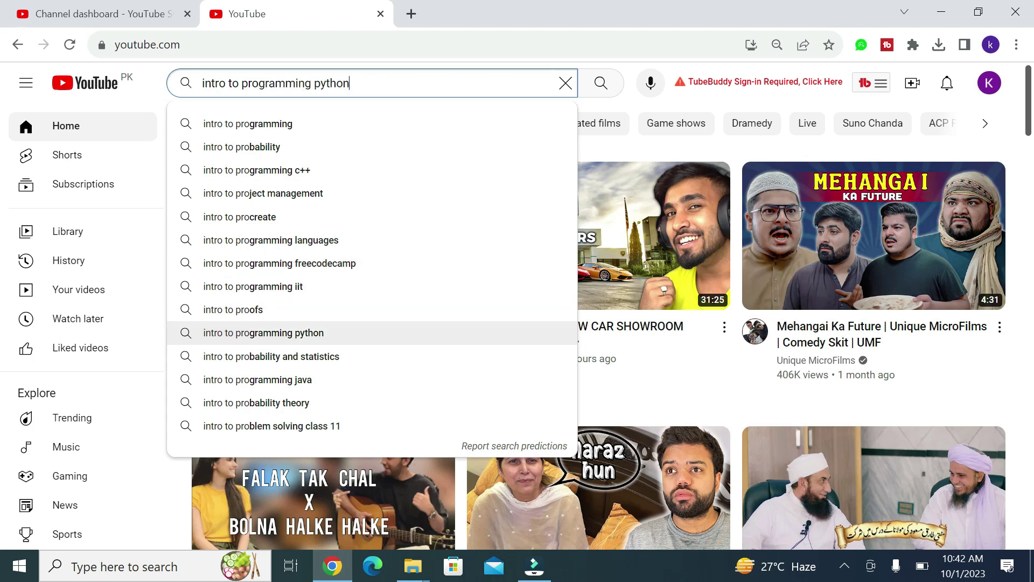
key("Up")
key("Up")
key("Up")
key("Up")
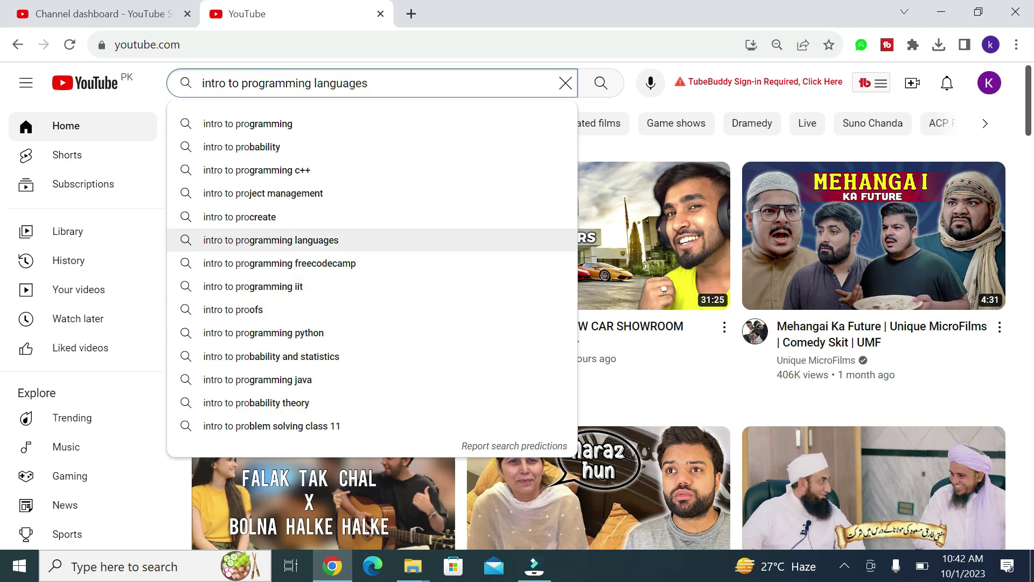
key("Return")
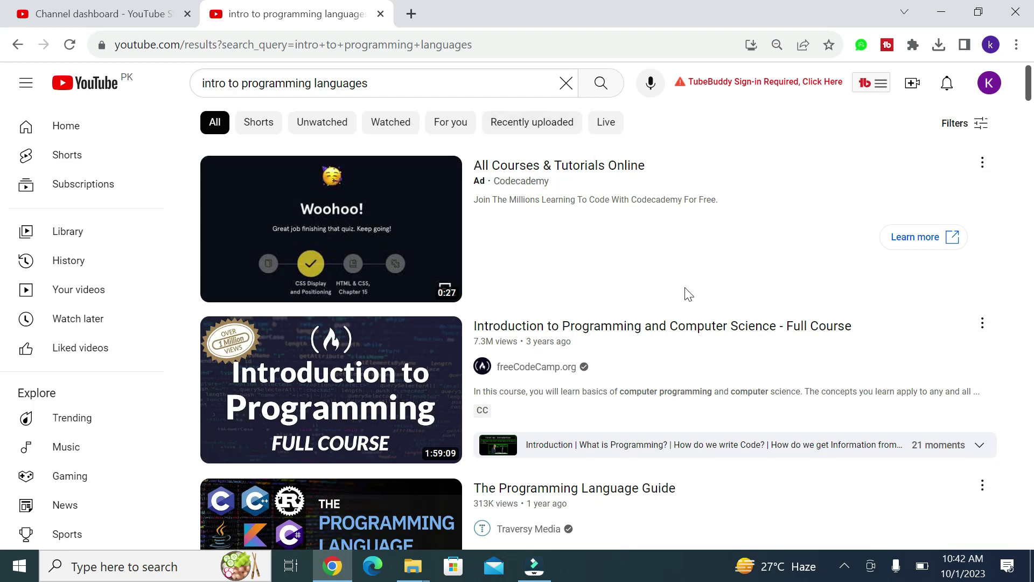
Preview the freeCodeCamp result, and return to the title of the uploaded video in YouTube Studio.
mouse_move(632, 369)
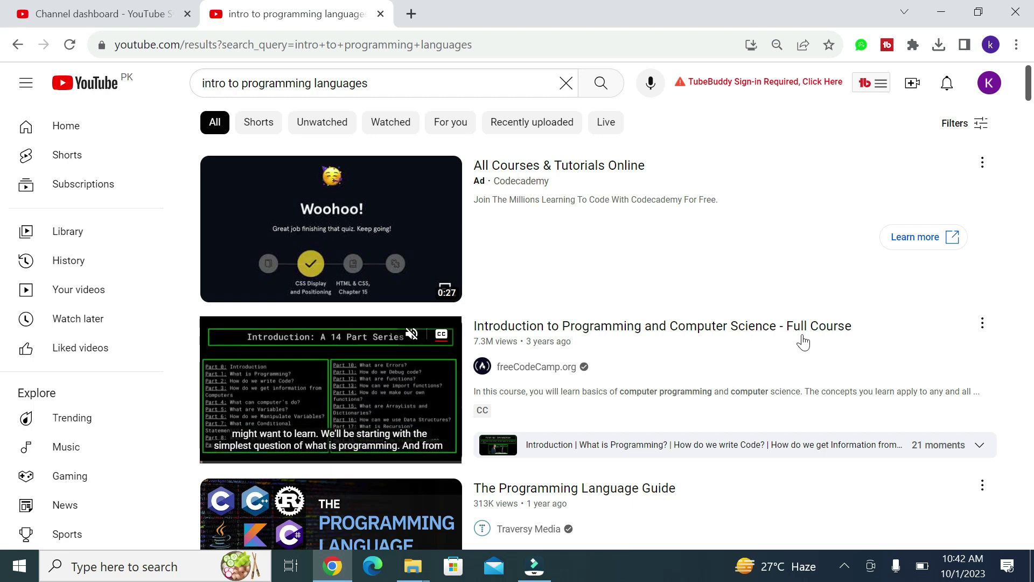
left_click(97, 14)
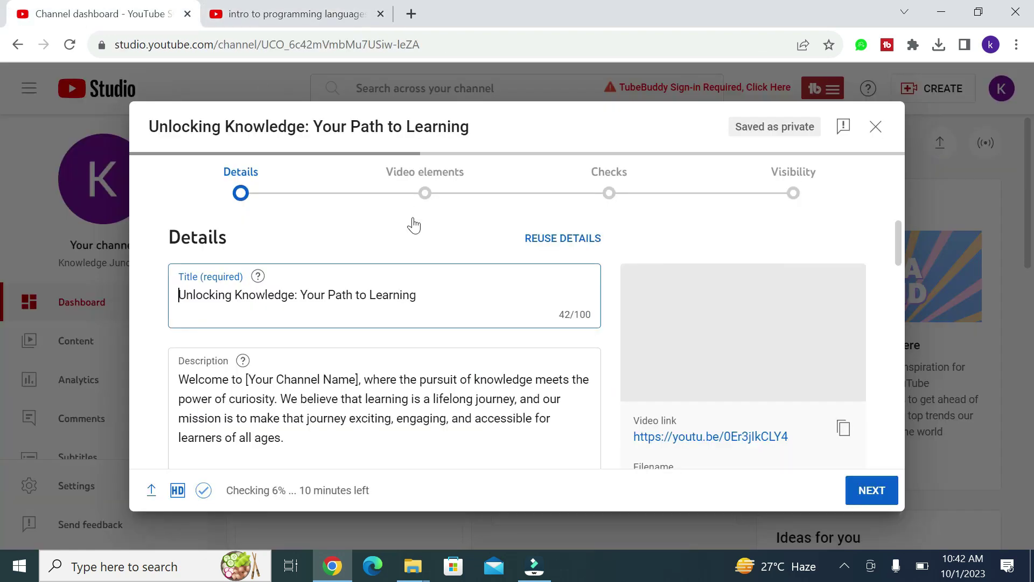
left_click(558, 314)
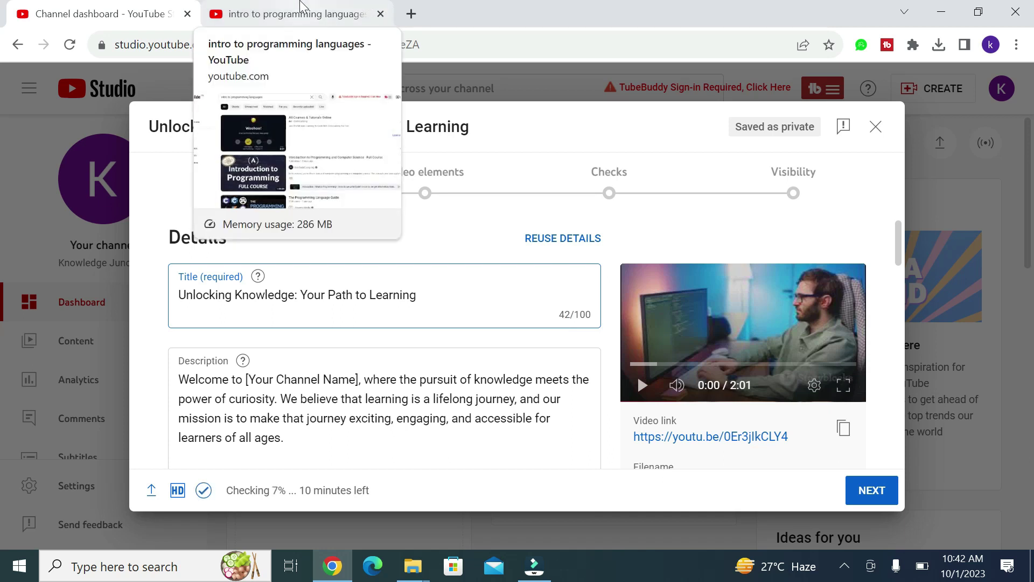
Switch back to the YouTube search results and examine the titles of the top programming language videos.
left_click(301, 6)
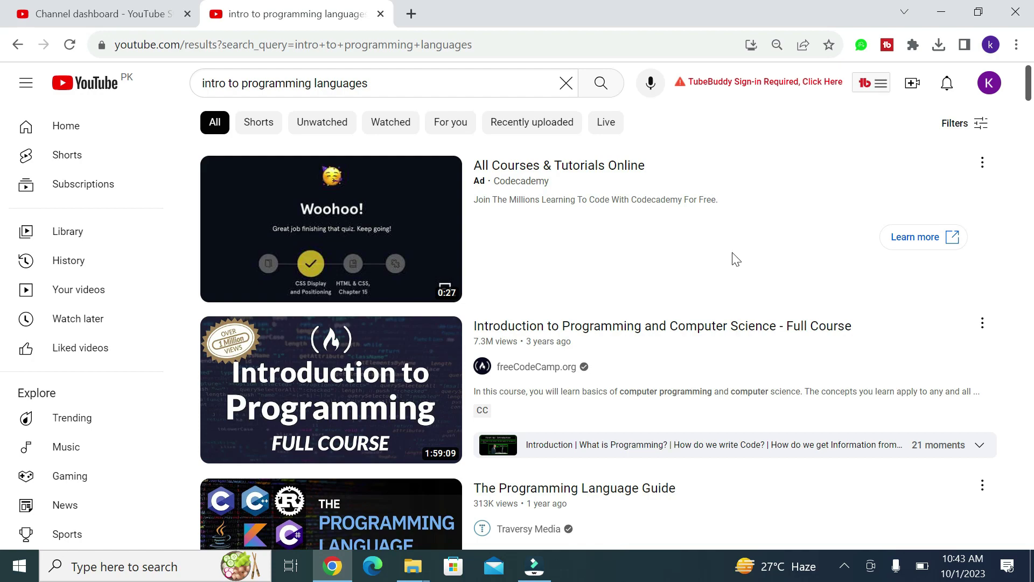
scroll(832, 484, "down", 3)
scroll(833, 485, "down", 2)
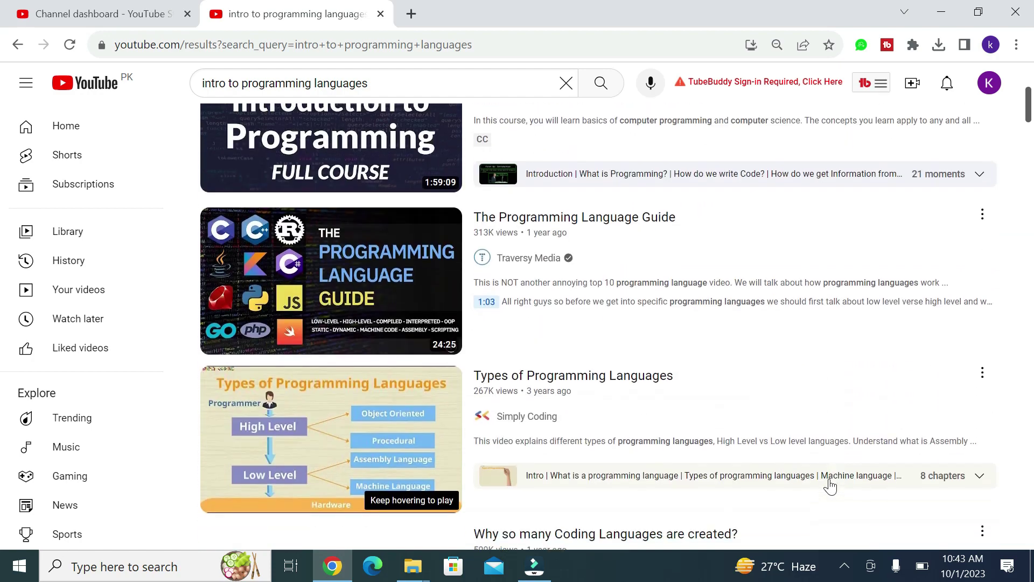
scroll(832, 486, "down", 1)
scroll(830, 486, "up", 3)
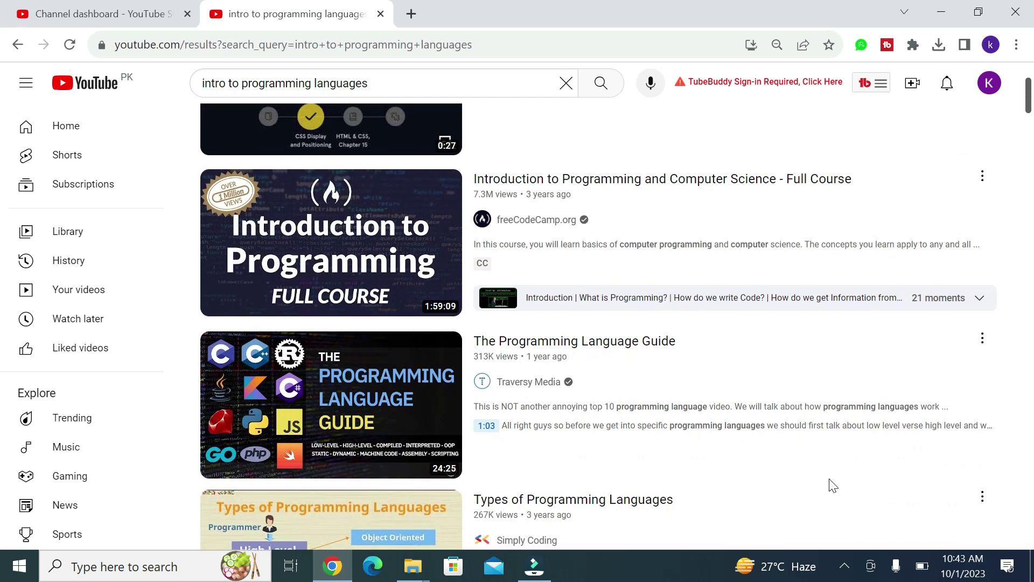
scroll(832, 485, "up", 2)
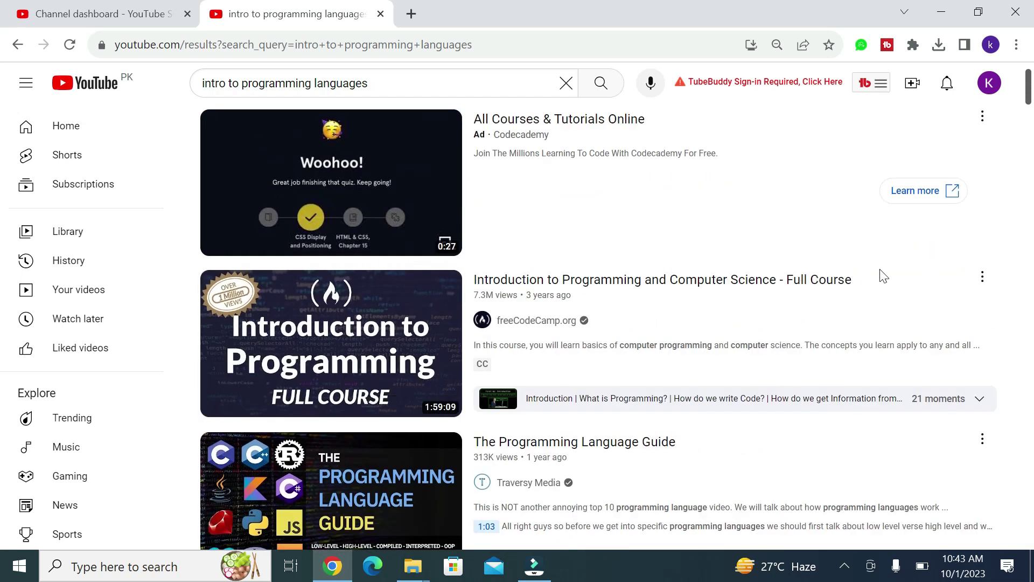
mouse_move(832, 319)
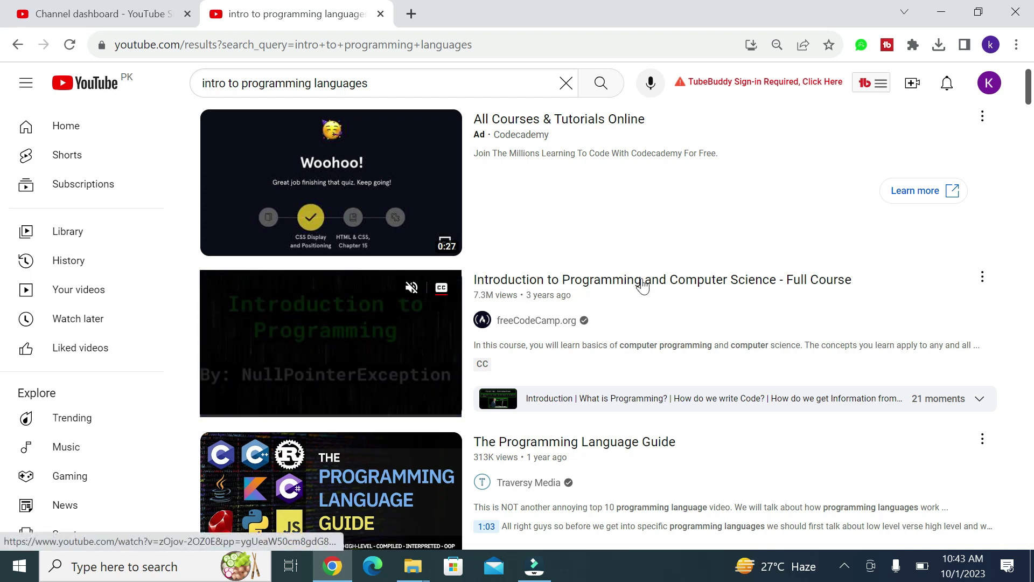
Return to the upload details and replace the video title with "Introduction to Programming Languages".
left_click(172, 7)
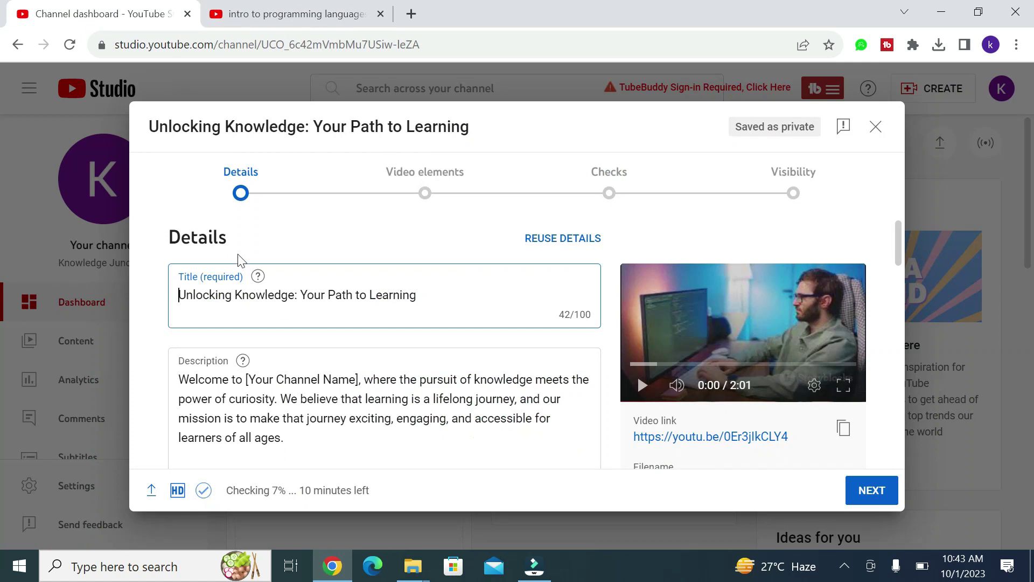
left_click(426, 297)
key("ctrl+a")
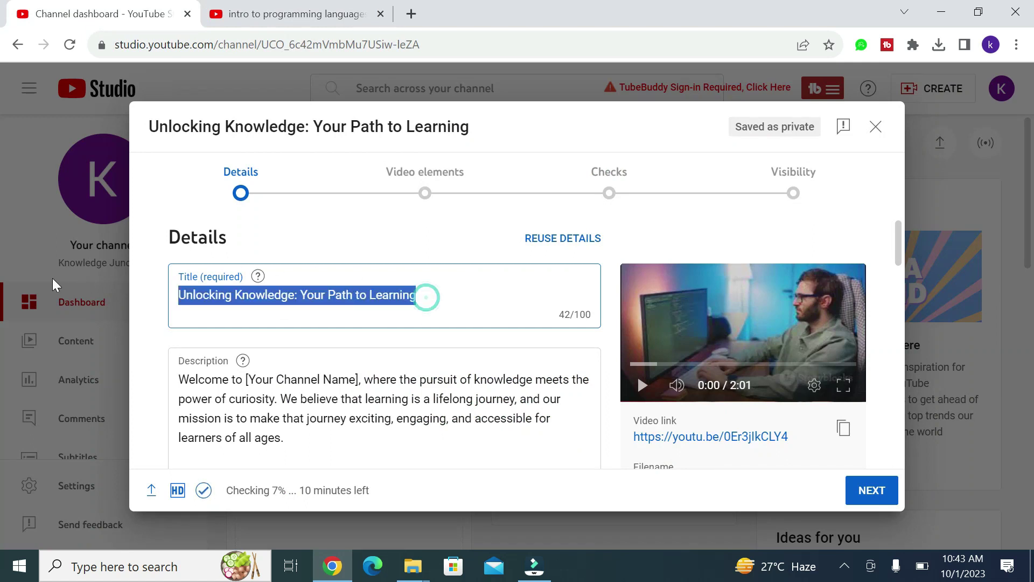
type("Intro")
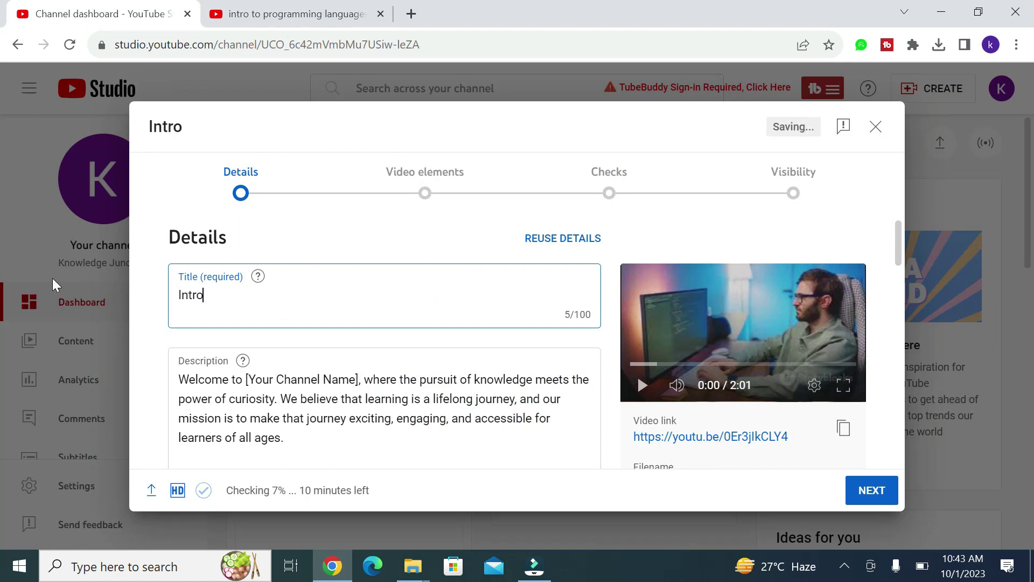
type("duction ")
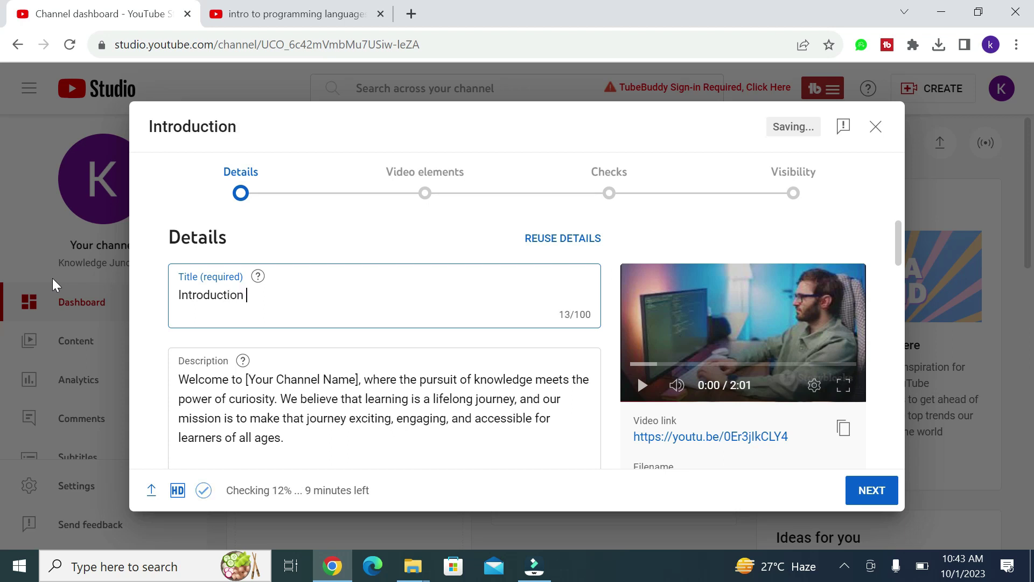
type("to Propgrr")
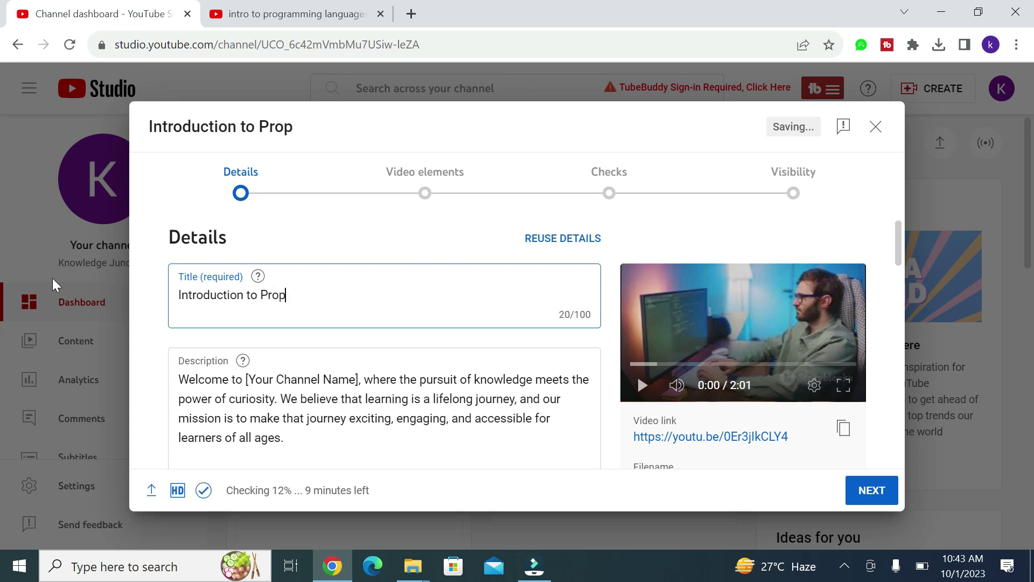
key("BackSpace")
key("BackSpace")
key("BackSpace")
key("BackSpace")
type("gramm")
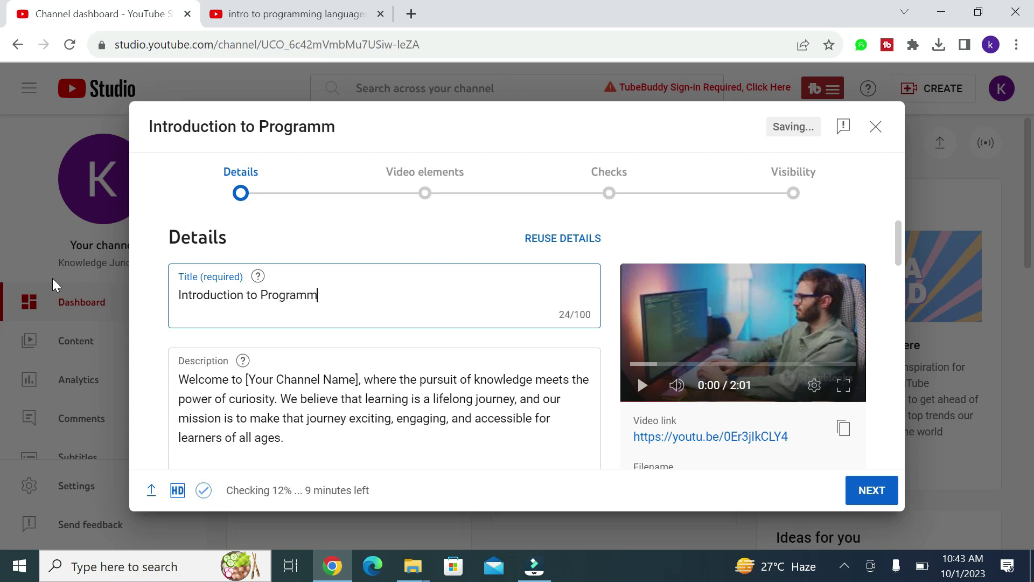
type("ing La")
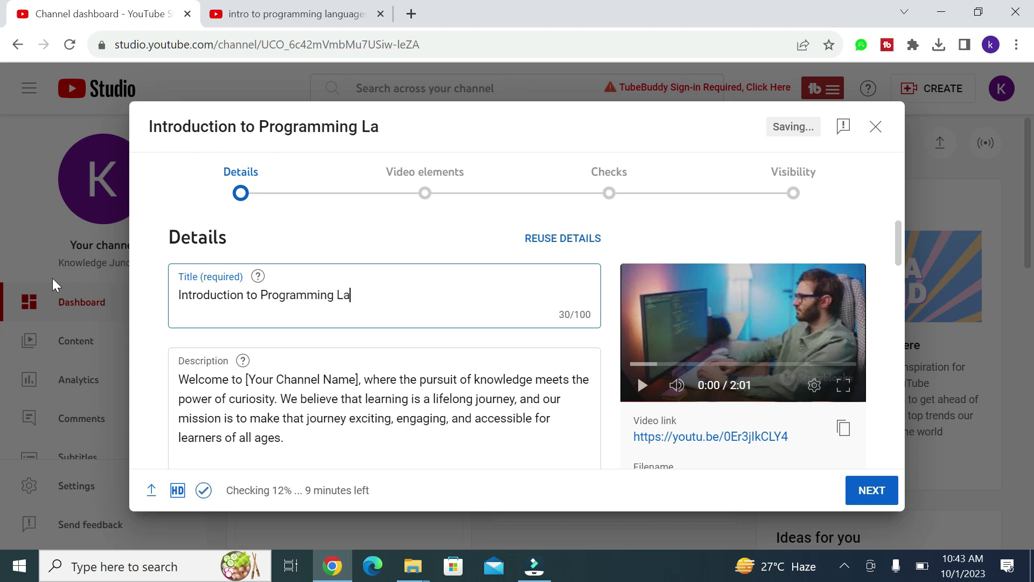
type("nguages")
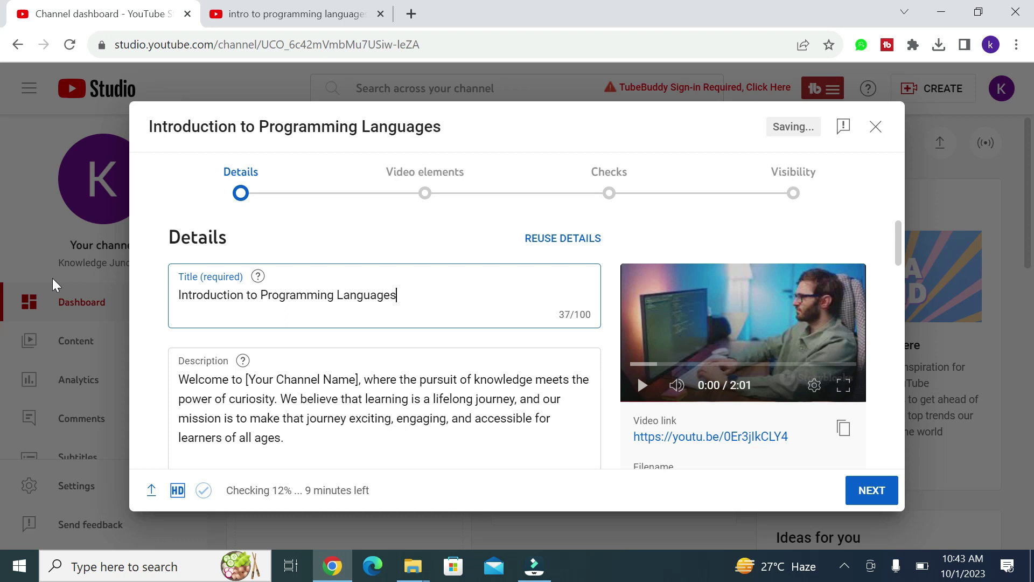
Add a vertical bar separator after "Introduction to Programming Languages" in the video title.
type(" -")
key("BackSpace")
type("|")
left_click_drag(398, 297, 148, 306)
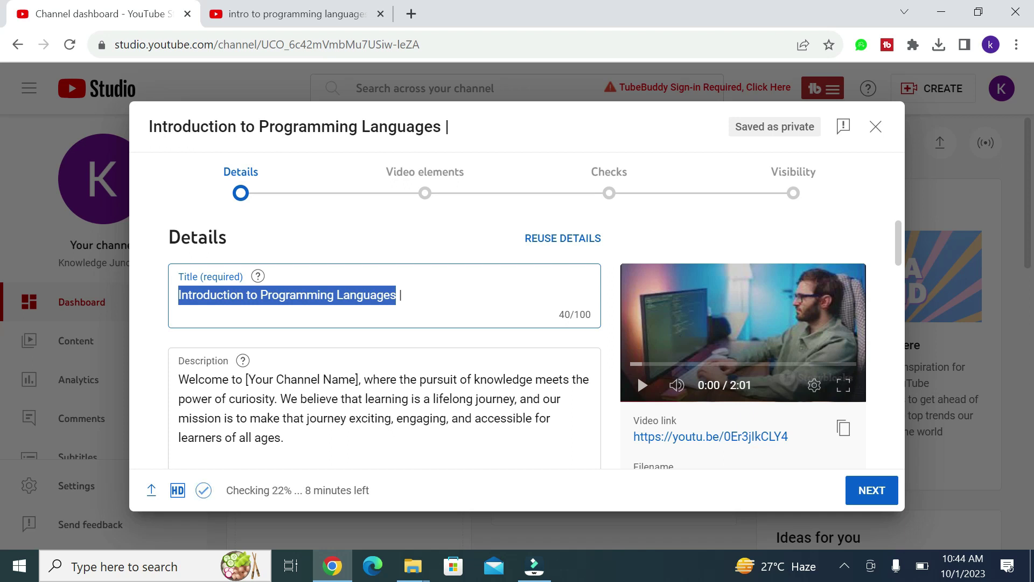
left_click(454, 303)
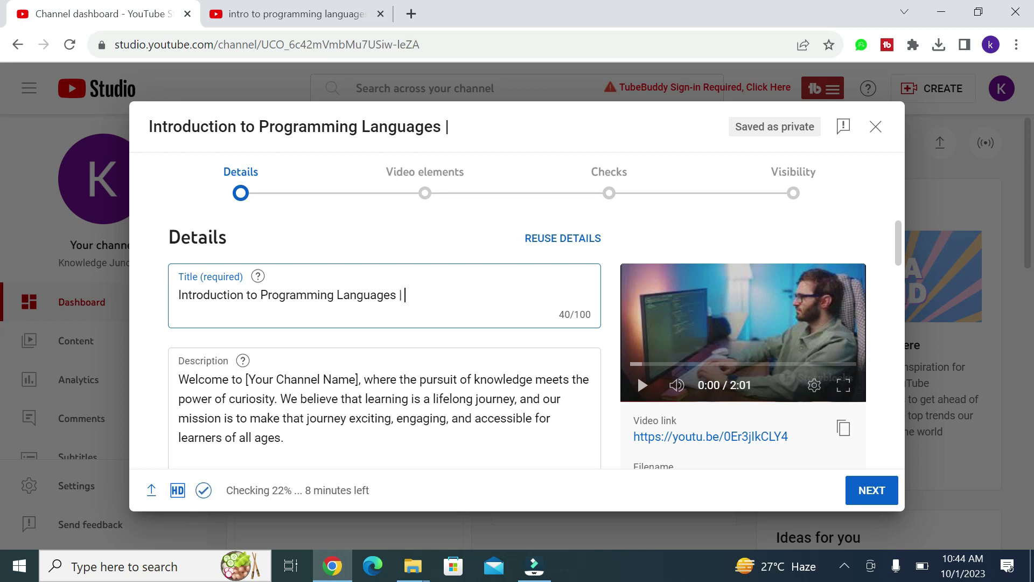
Append "Programming Languages Tutorials For Beginners" after the separator in the video title.
type("Progra")
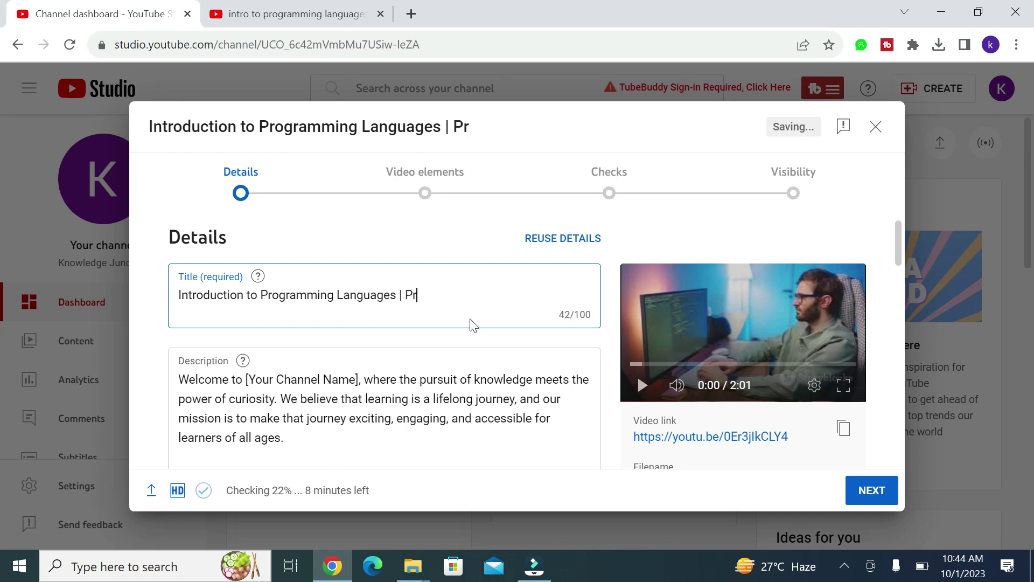
type("mming La")
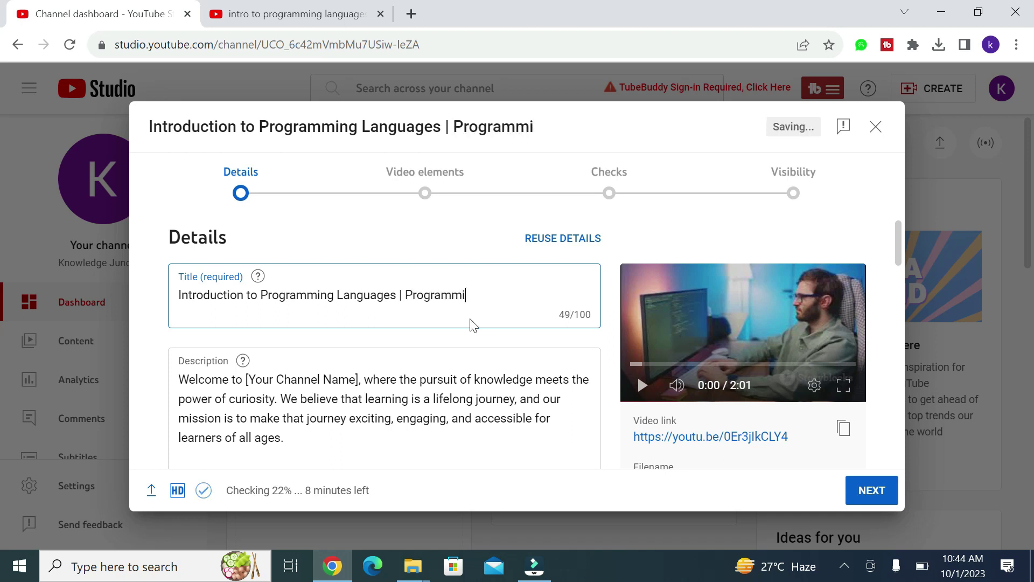
type("nguag")
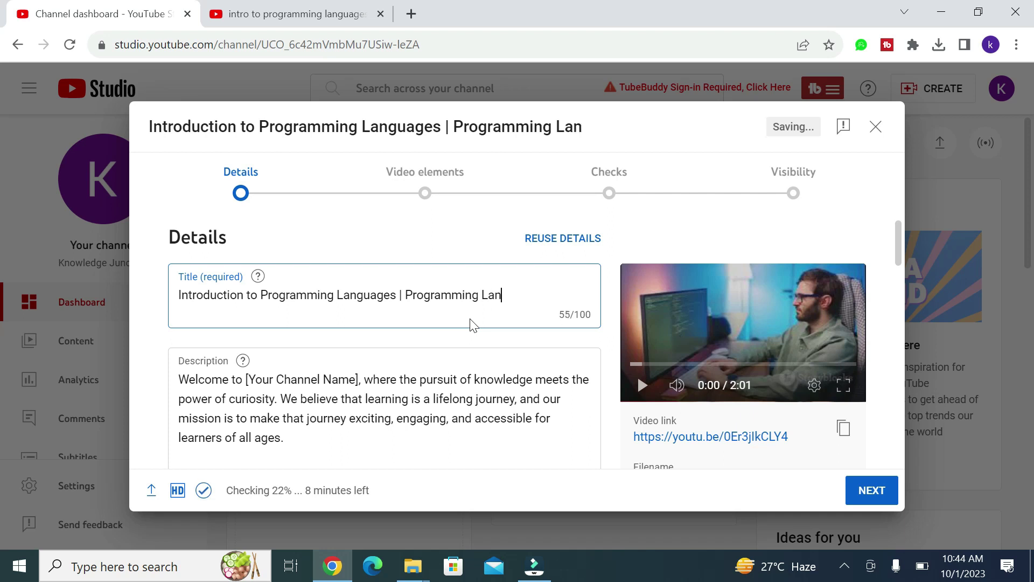
type("es")
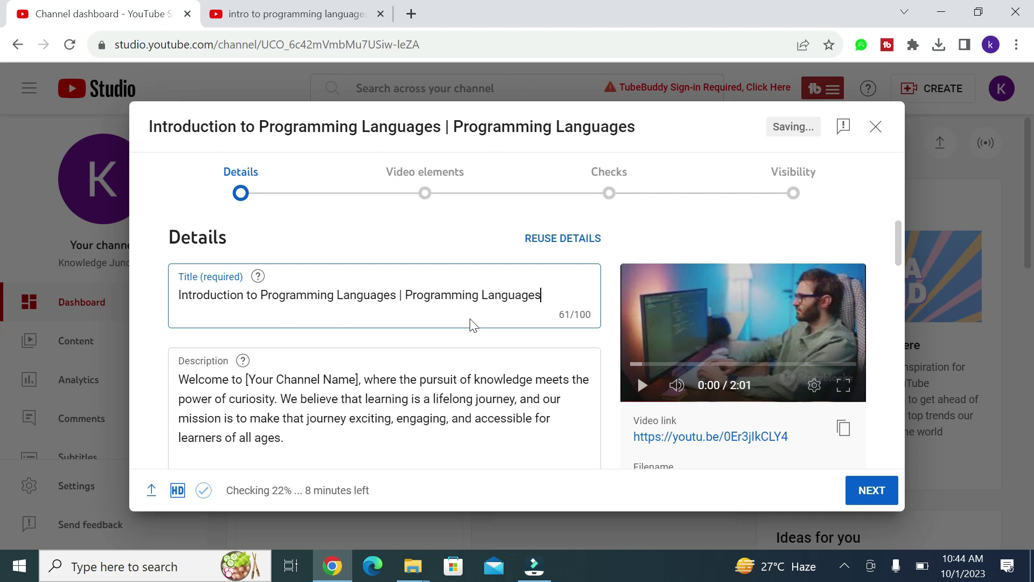
type(" Tutoria;")
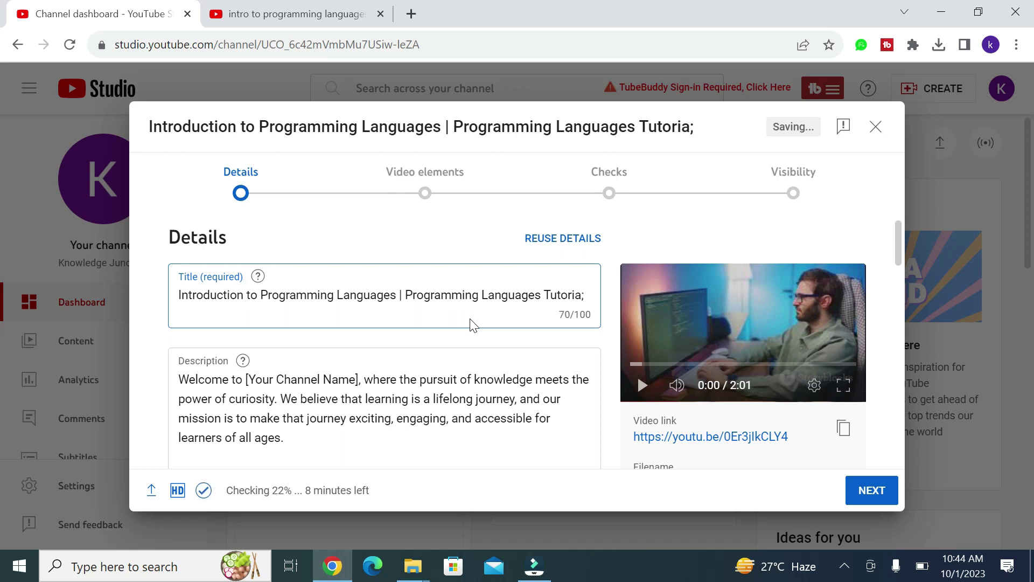
key("BackSpace")
type("ls For Be")
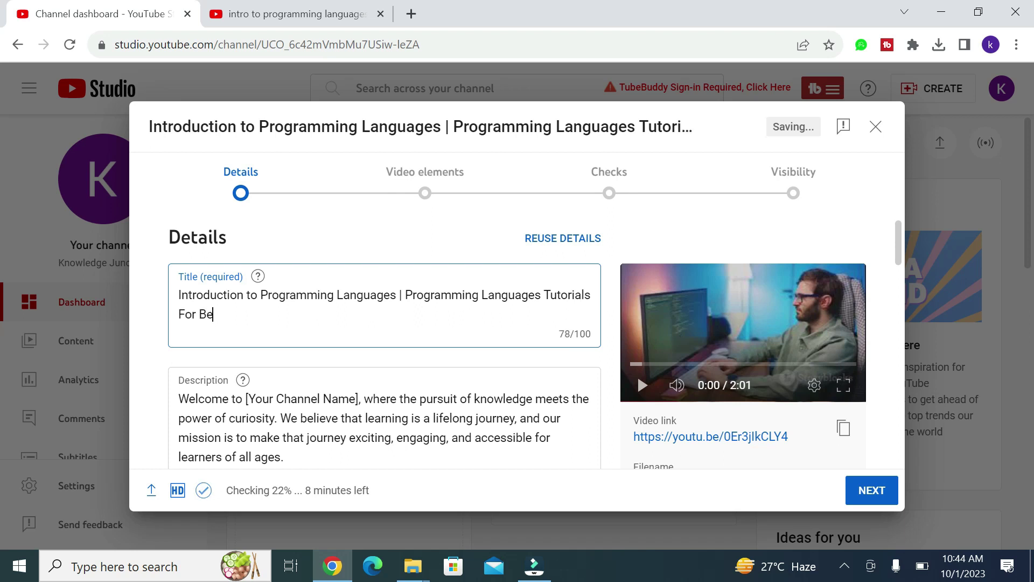
type("ginners")
left_click(176, 292)
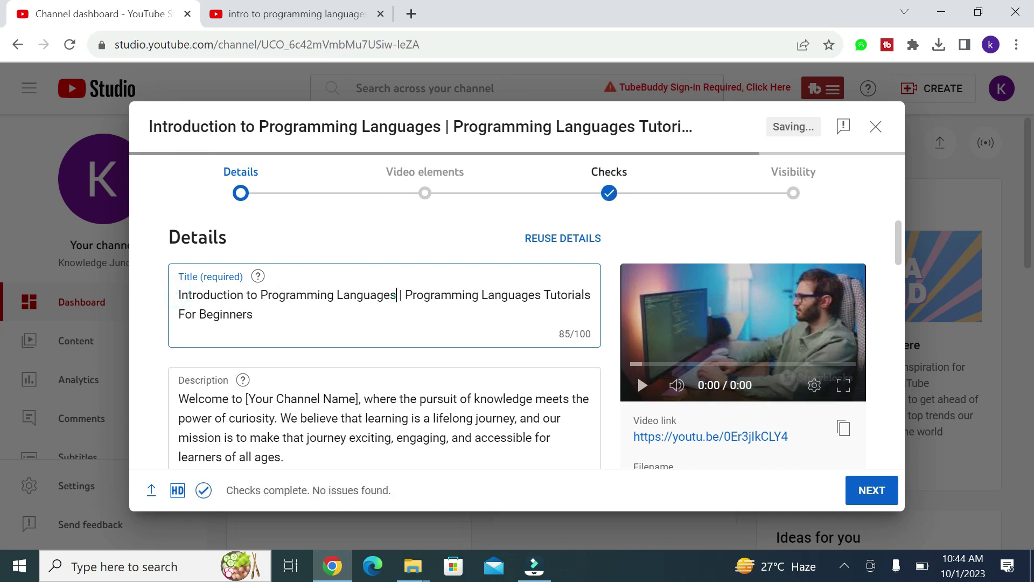
left_click_drag(396, 294, 172, 298)
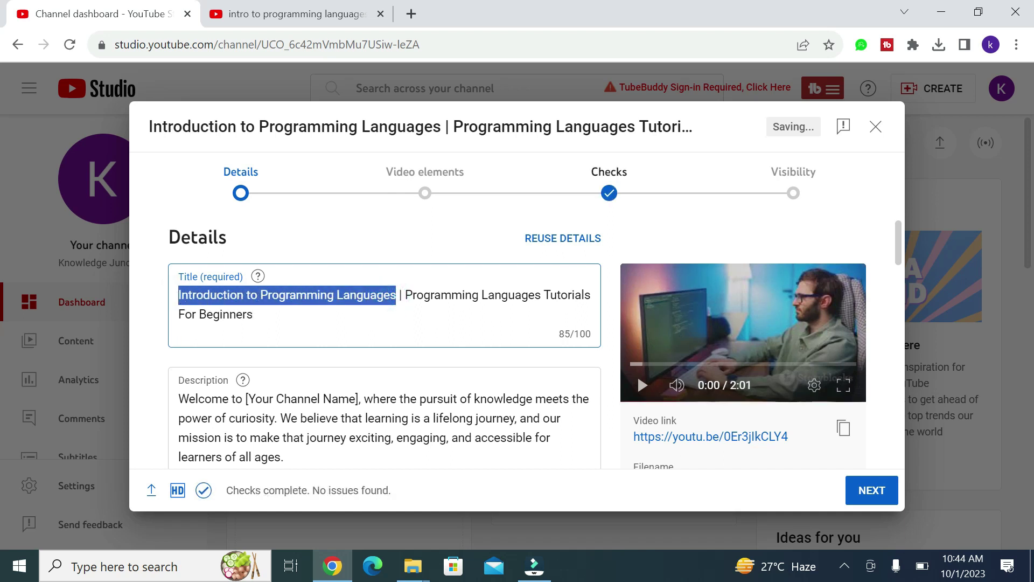
left_click(405, 294)
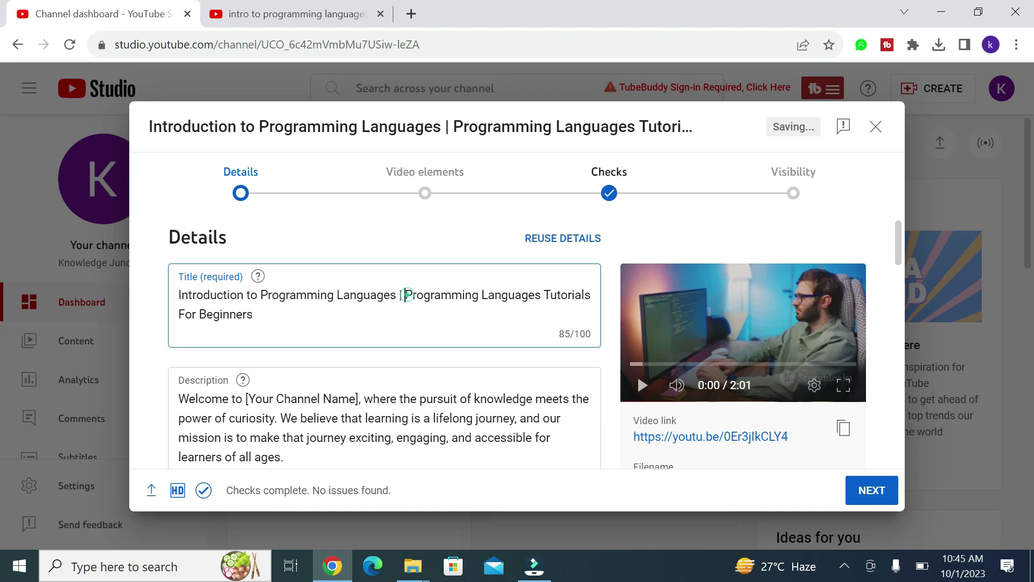
key("ctrl+shift+End")
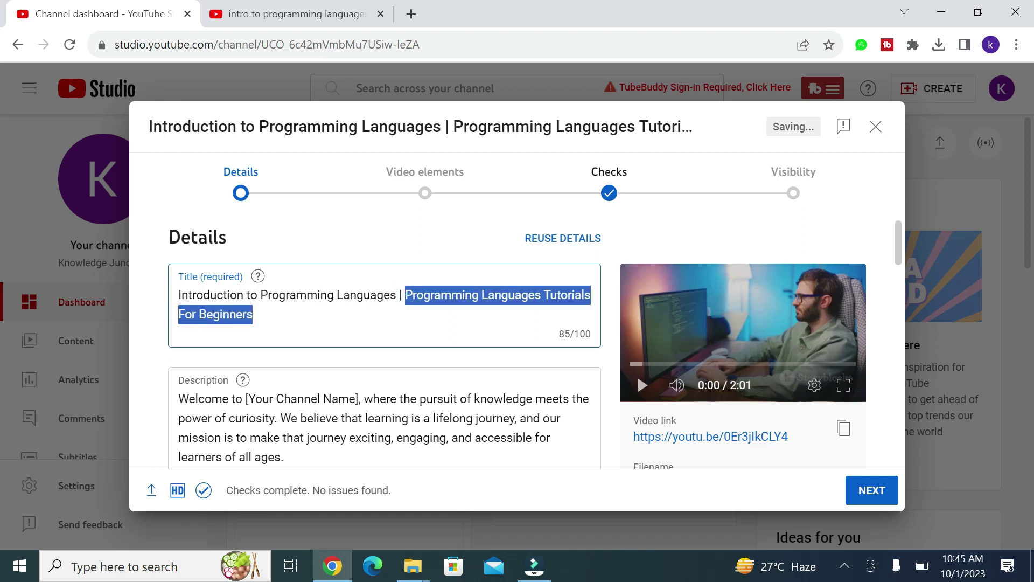
left_click(298, 323)
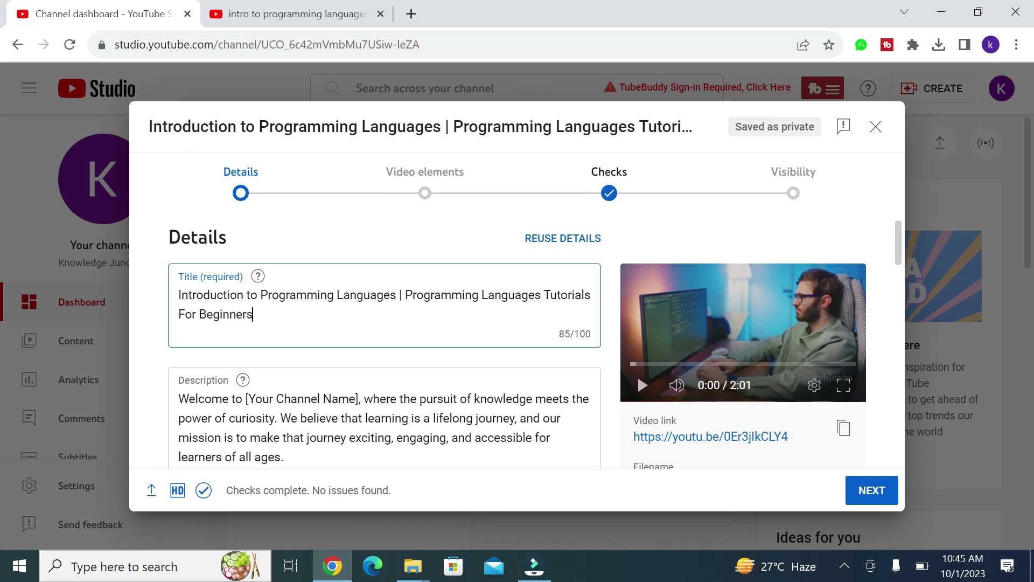
key("ctrl+shift+End")
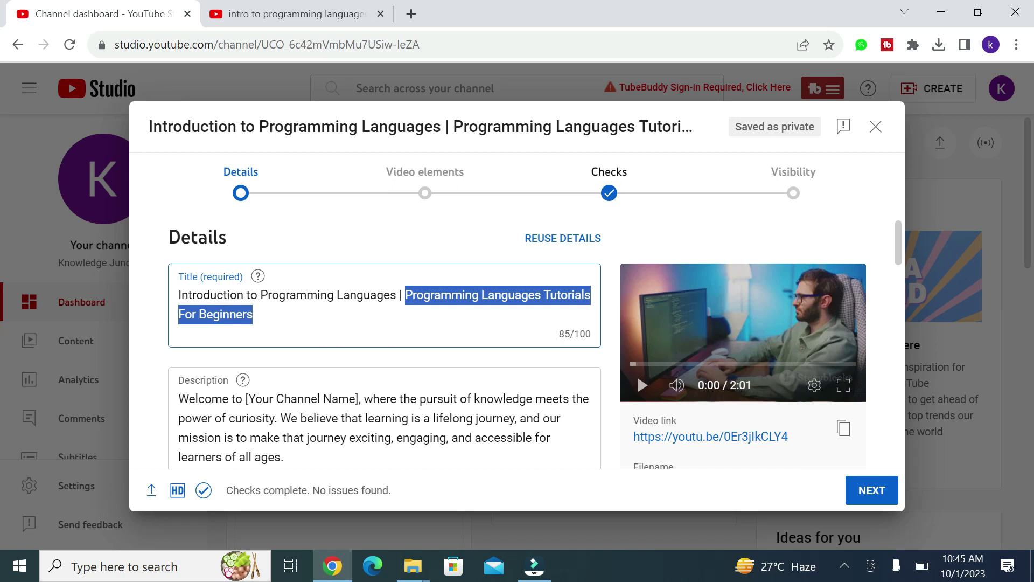
Try appending "- 2023-2024" to the end of the video title.
left_click(365, 309)
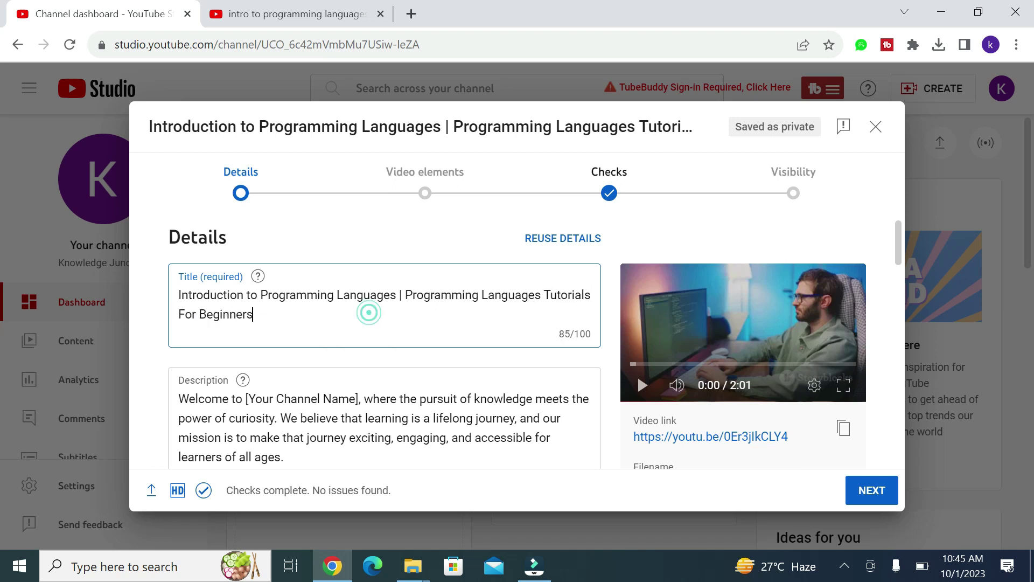
type("-")
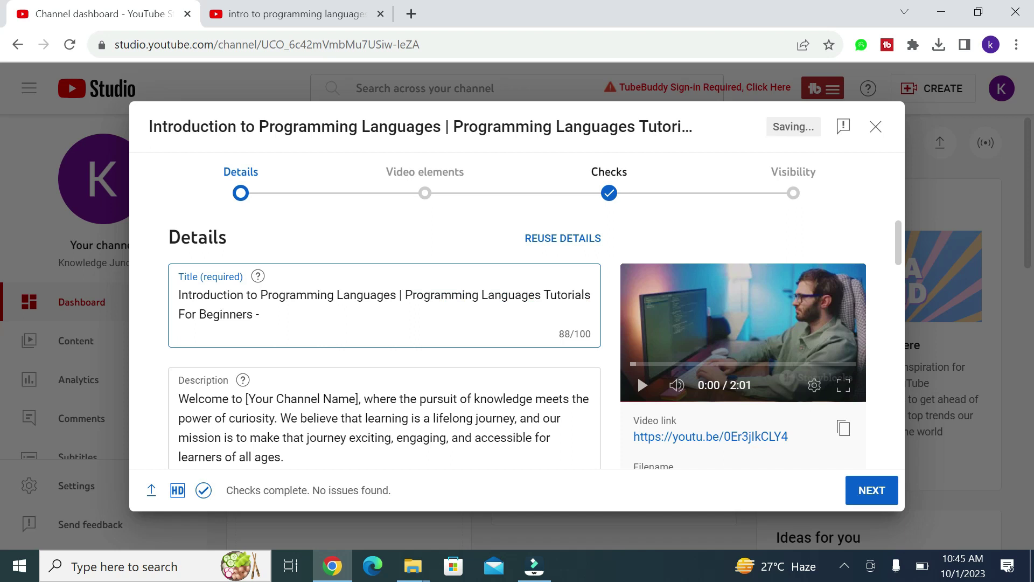
type(" 2023-2024")
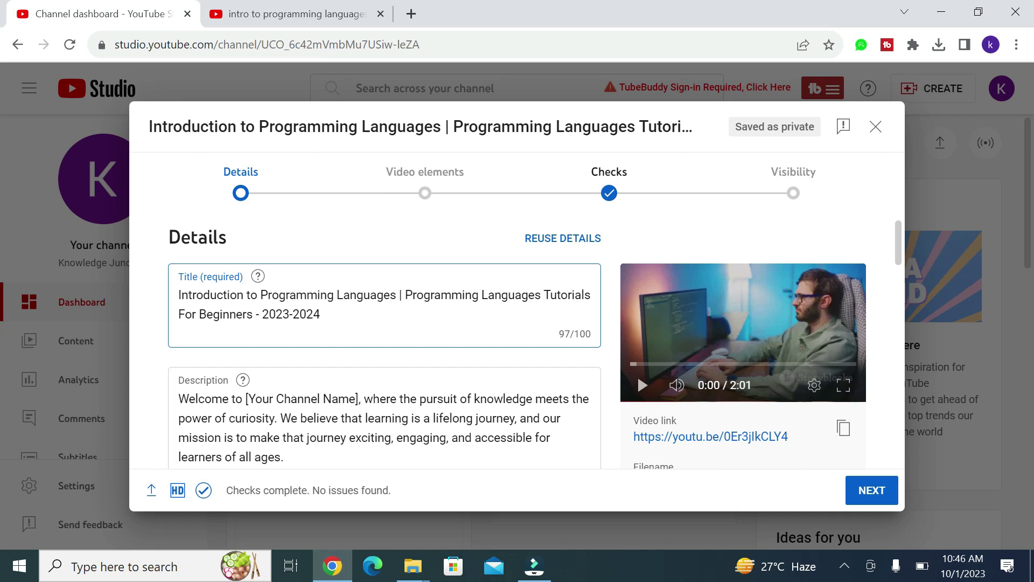
Remove the "- 2023-2024" suffix so the video title ends with "For Beginners".
key("BackSpace")
key("BackSpace")
key("BackSpace")
key("BackSpace")
key("BackSpace")
key("BackSpace")
key("BackSpace")
key("BackSpace")
key("BackSpace")
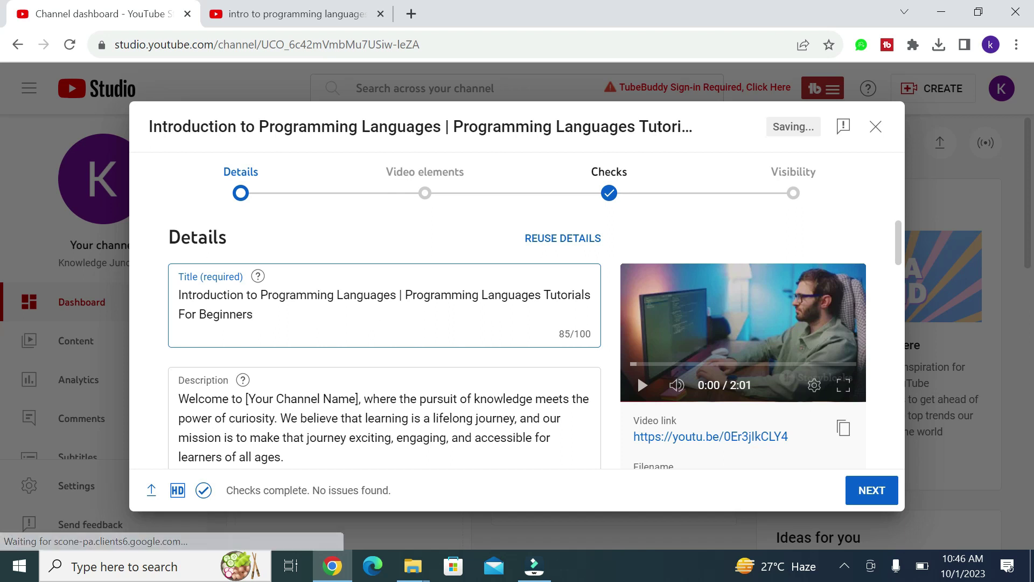
Clear all the placeholder text from the video description.
scroll(155, 371, "down", 2)
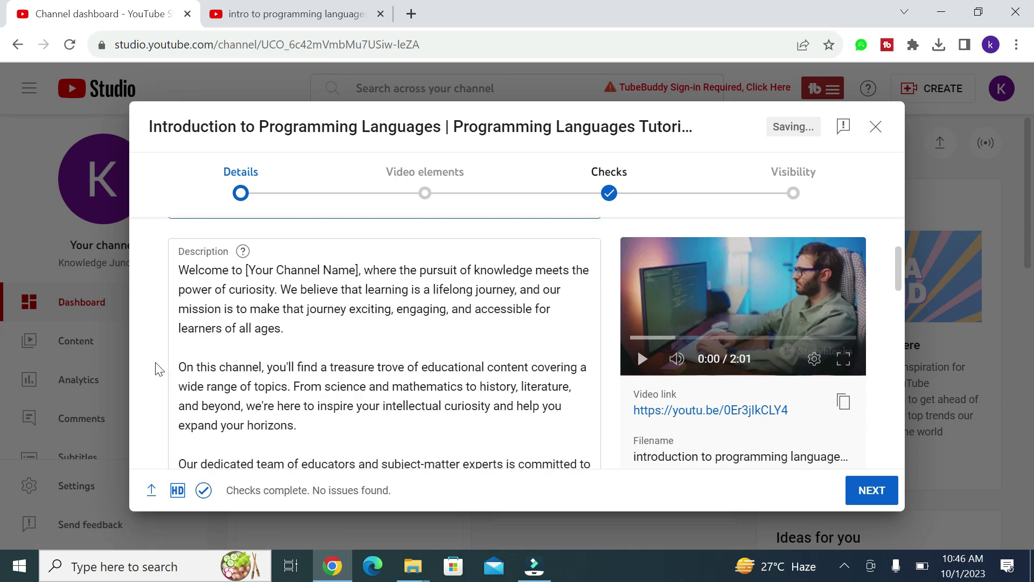
key("Tab")
key("ctrl+shift+Down")
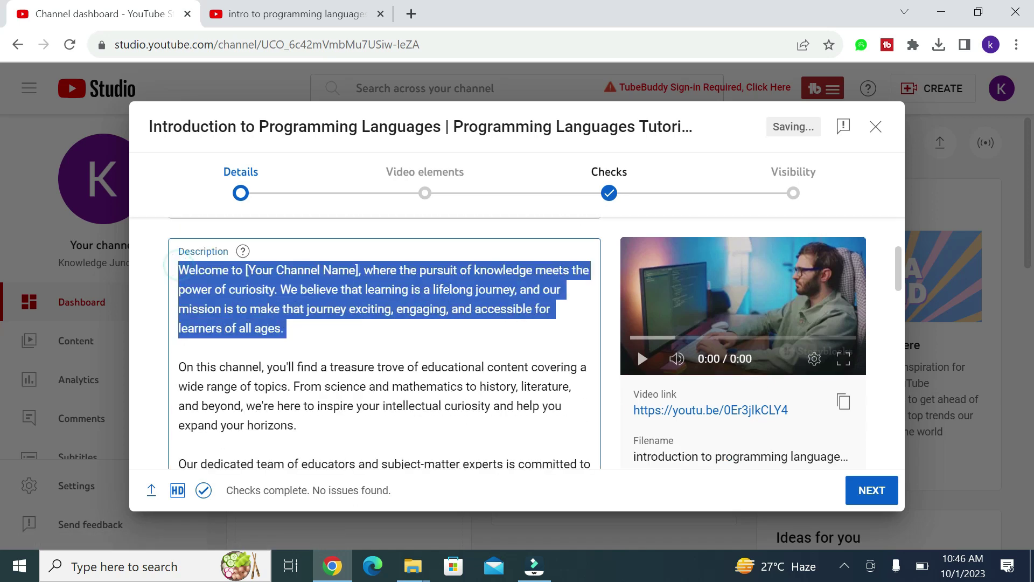
key("Right")
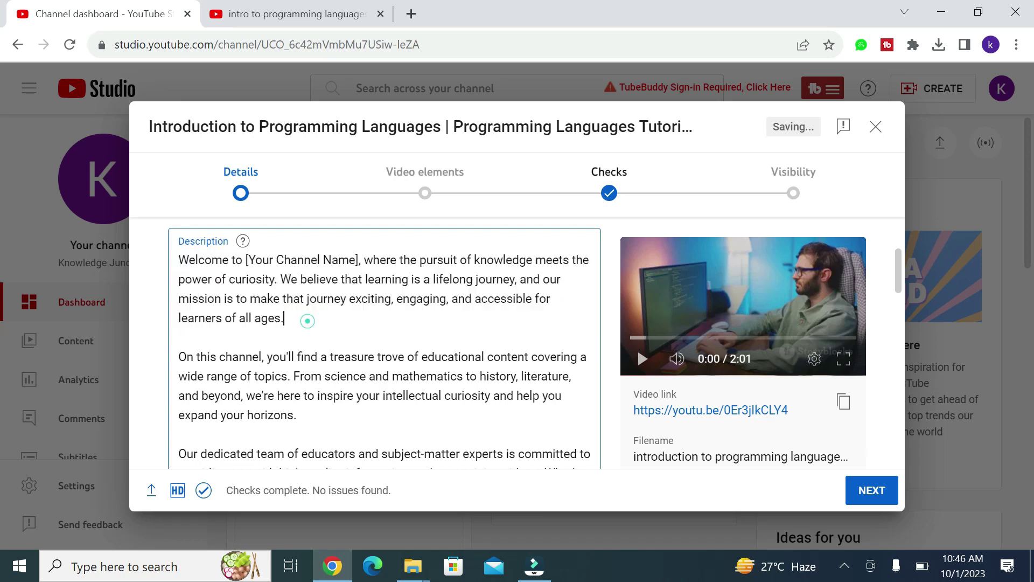
key("ctrl+a")
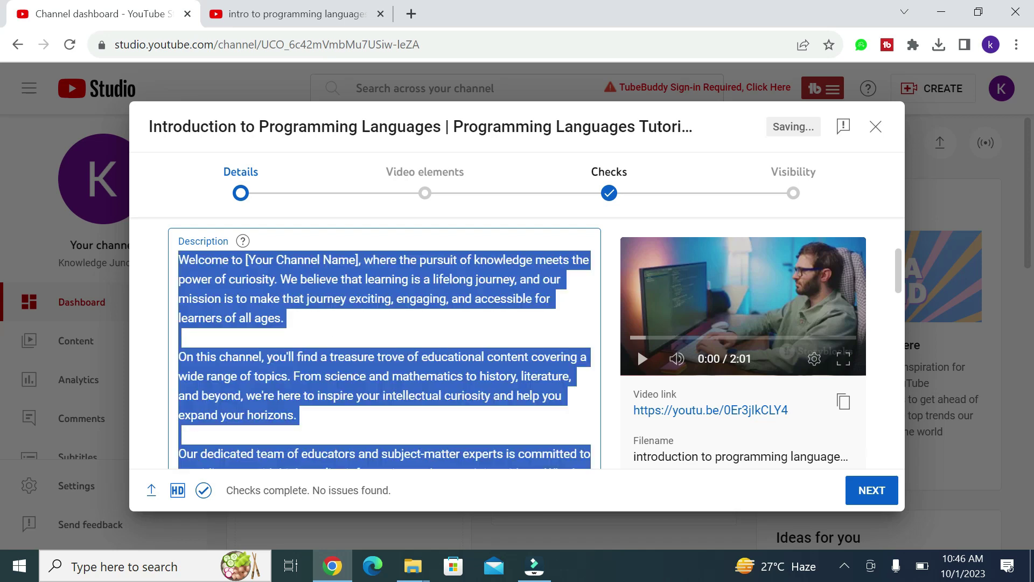
key("Delete")
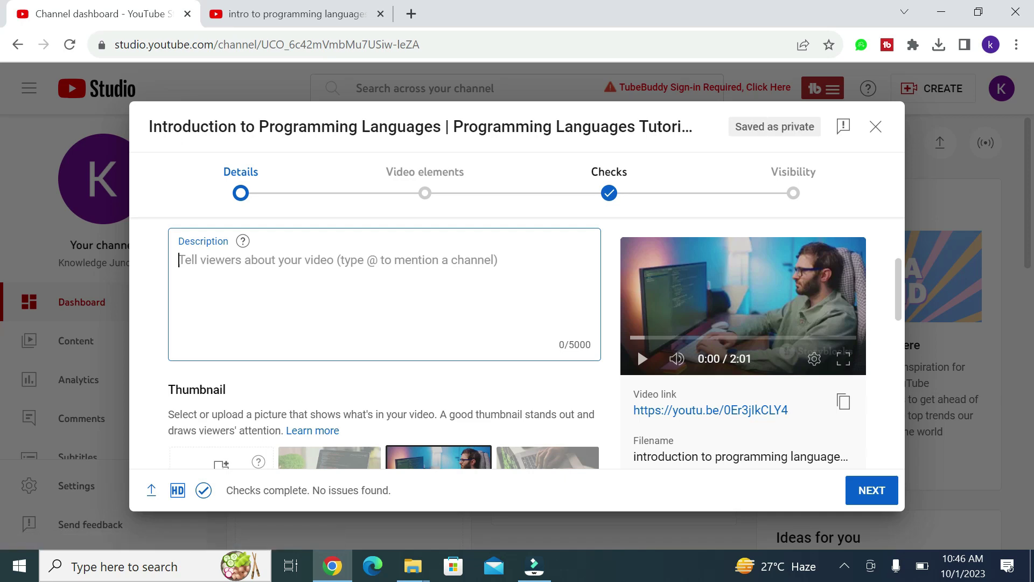
Open ChatGPT in a new tab and begin the prompt "write a description for me for a youtube video title" with quotation marks for the title.
left_click(410, 14)
type("ch")
key("Return")
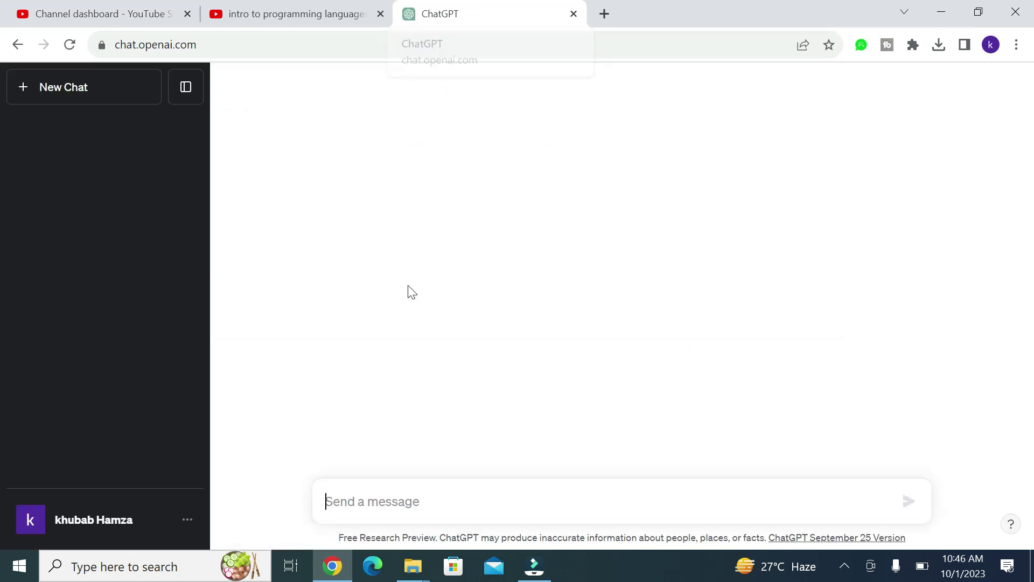
type("writ")
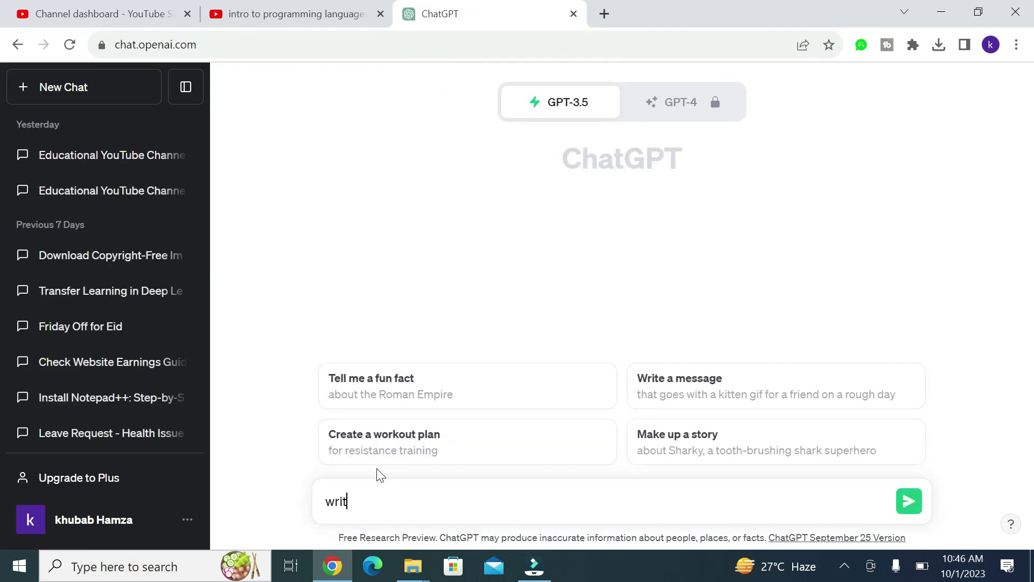
type("e a description f")
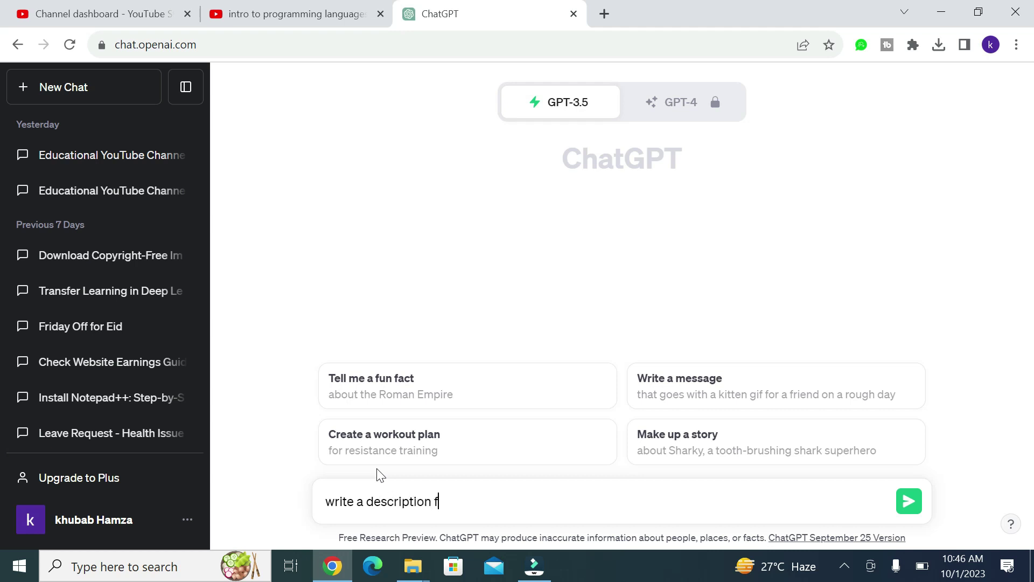
type("or me for a youtube w")
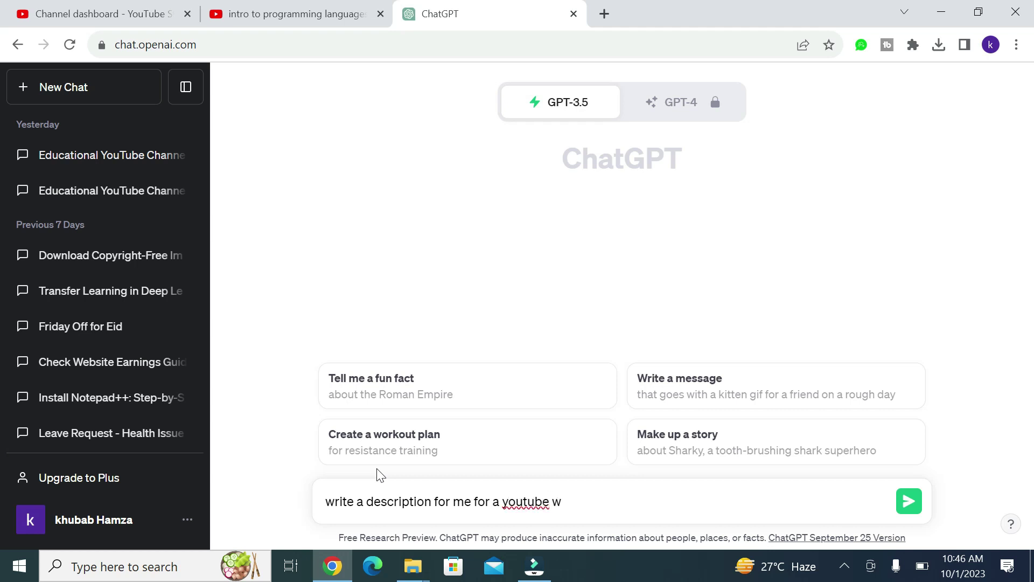
key("BackSpace")
type("video titlk")
key("BackSpace")
type("e \"")
Return to the YouTube Studio upload details and copy "Introduction to Programming Languages" from the video title.
left_click(285, 10)
key("ctrl+1")
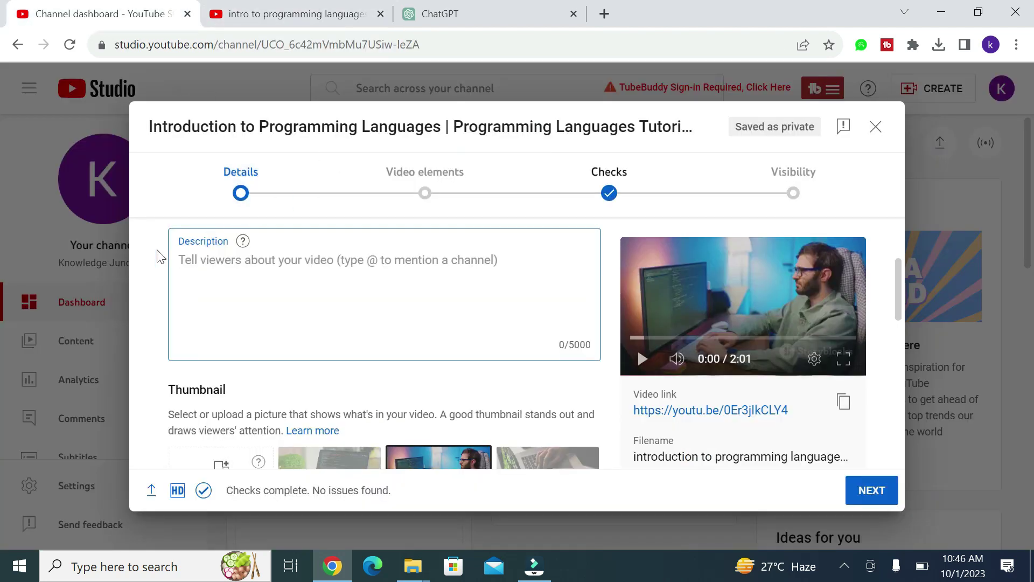
scroll(162, 254, "up", 3)
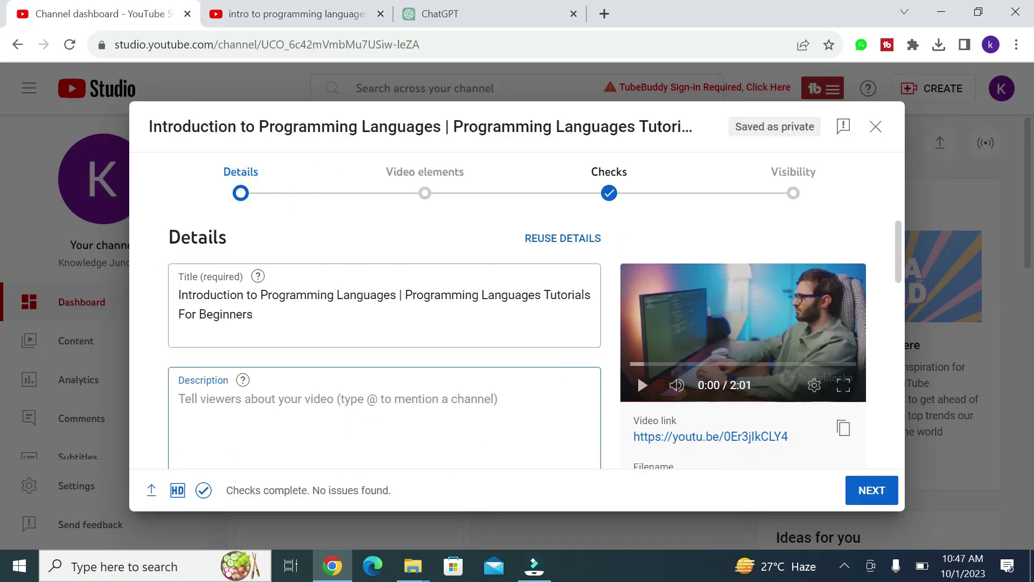
left_click(179, 295)
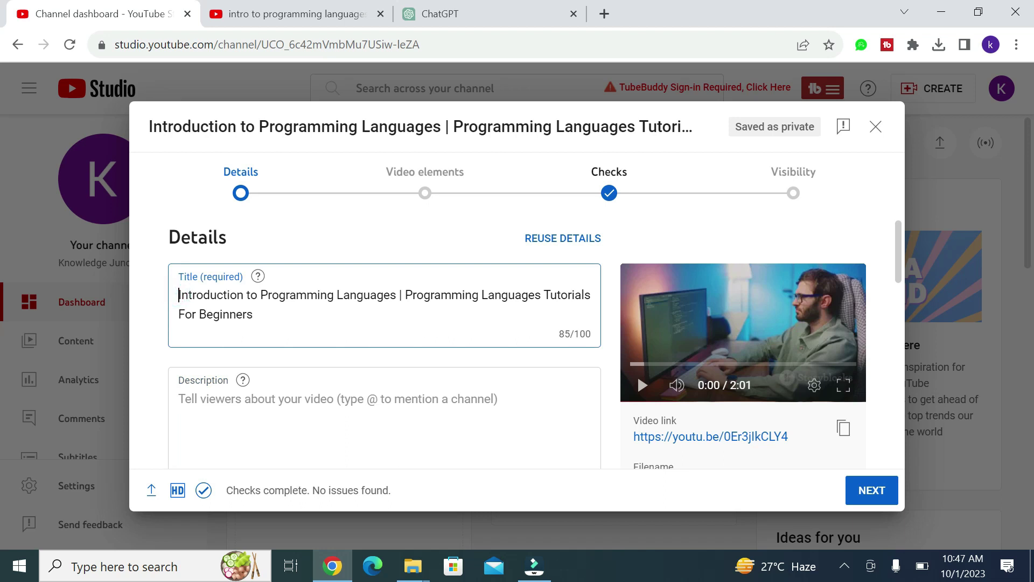
left_click_drag(396, 295, 166, 305)
key("ctrl+c")
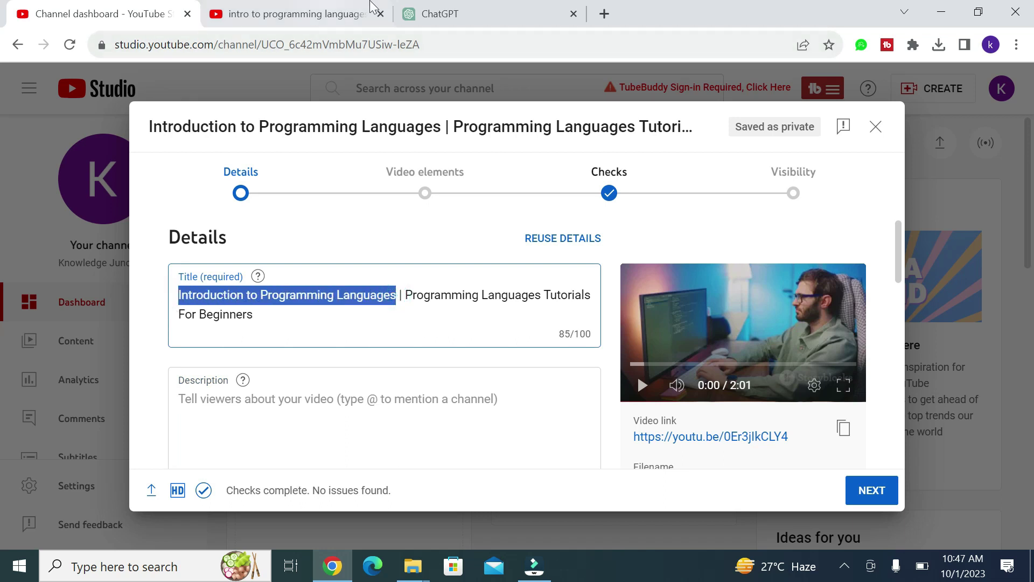
Switch to ChatGPT, insert the copied title between the prompt's quotation marks and submit the request.
left_click(440, 14)
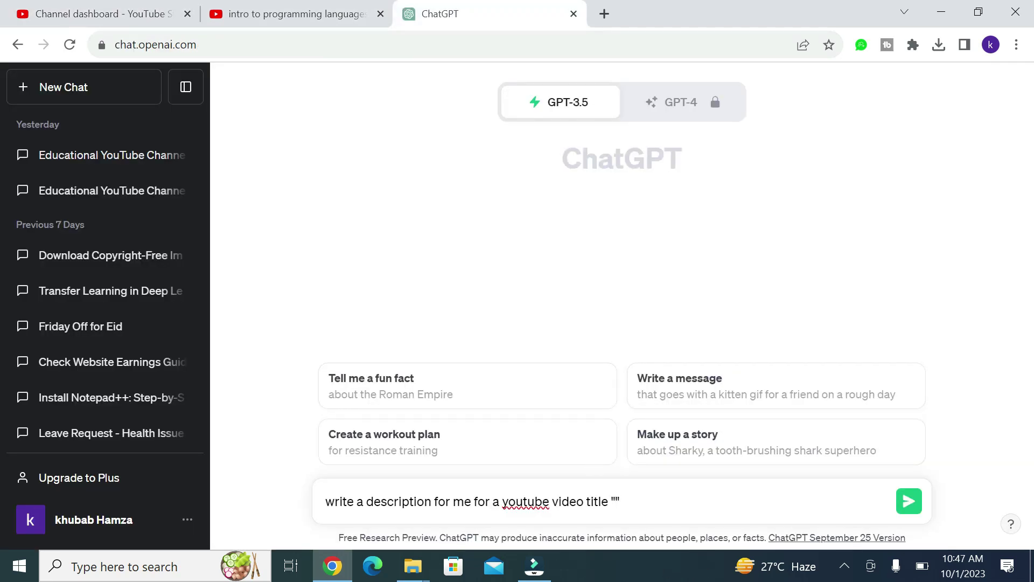
key("ctrl+v")
key("Return")
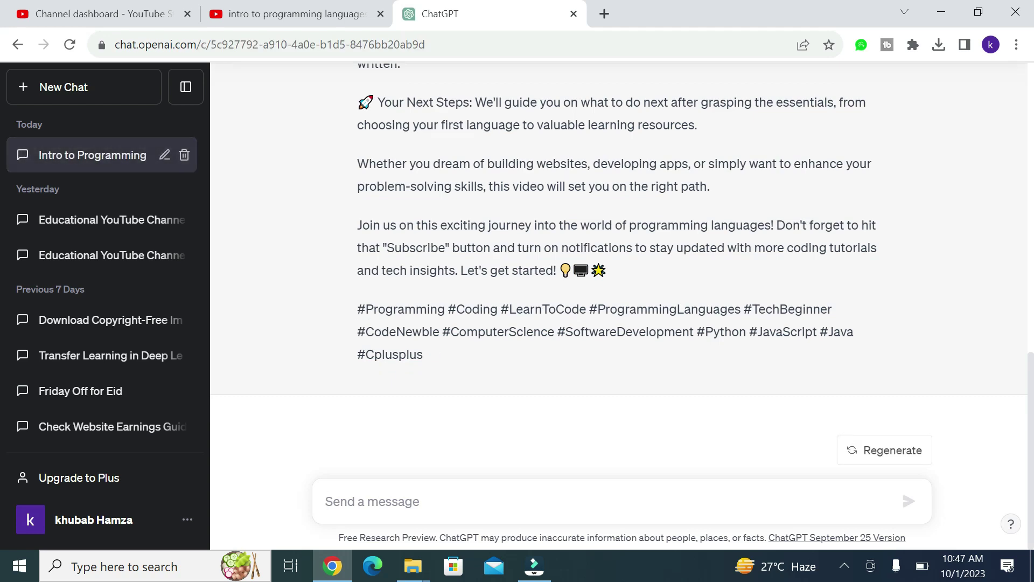
Review the generated description and copy its closing hashtags, from #Programming to #Cplusplus.
scroll(573, 234, "up", 5)
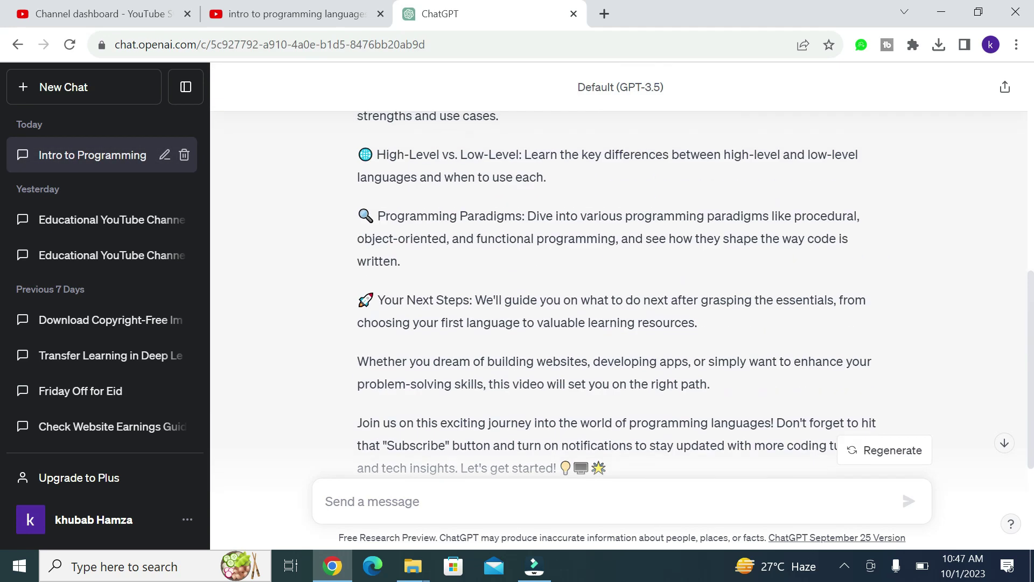
scroll(573, 234, "down", 5)
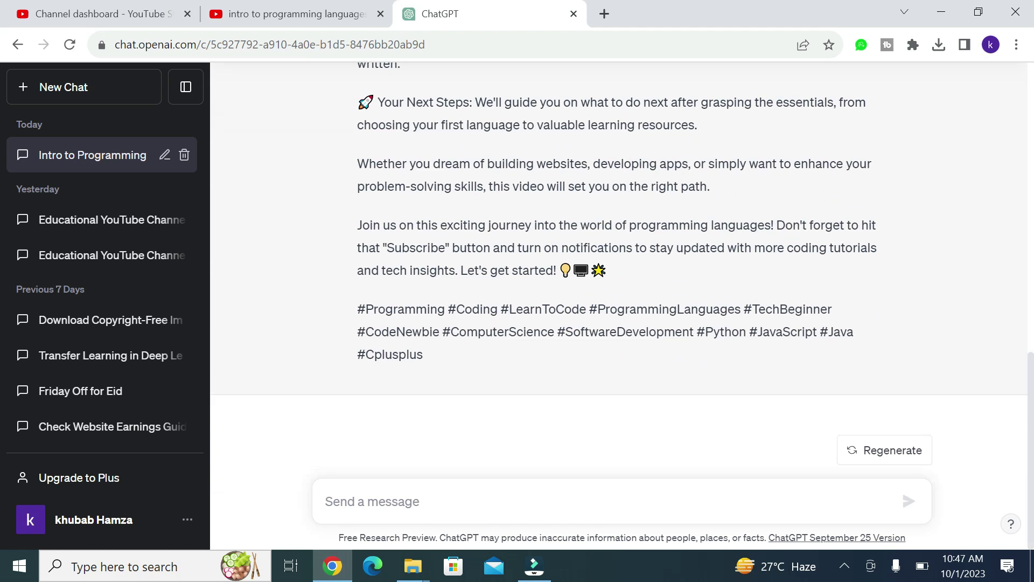
triple_click(360, 315)
key("ctrl+c")
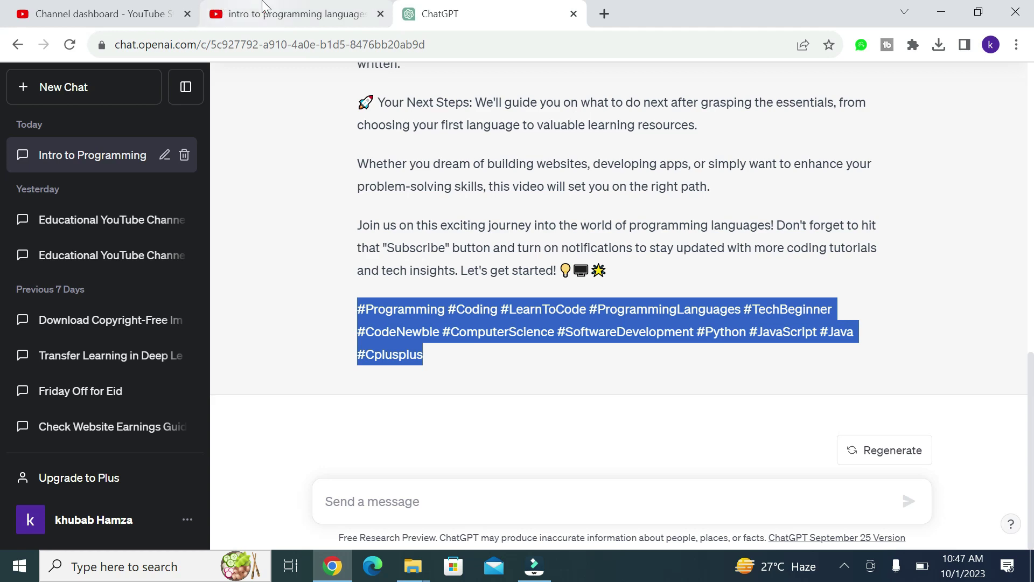
Paste the hashtags into the YouTube Studio video description, accept #cplusplusprogramming for the last one, and add blank lines below.
left_click(104, 8)
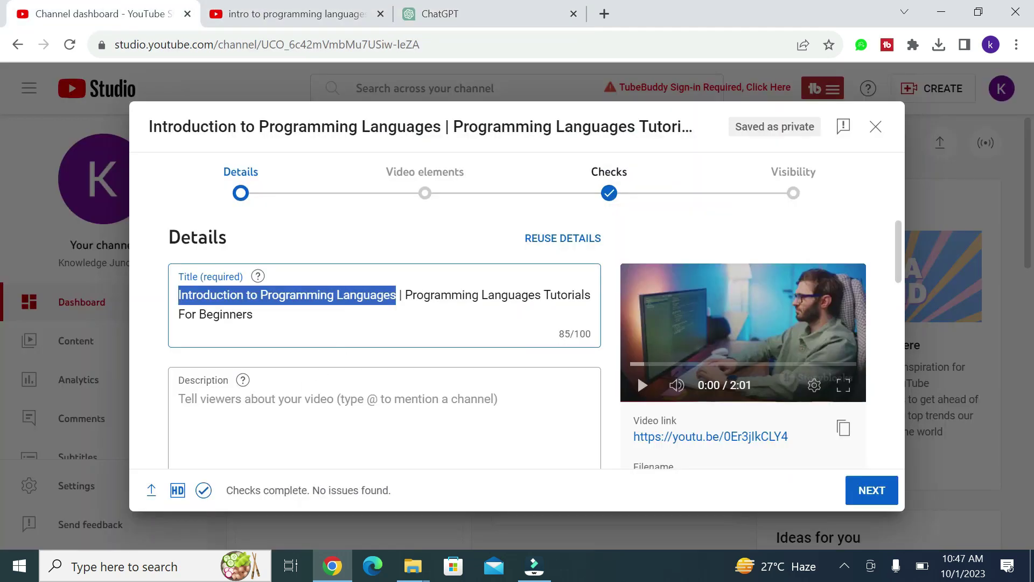
left_click(229, 412)
key("ctrl+v")
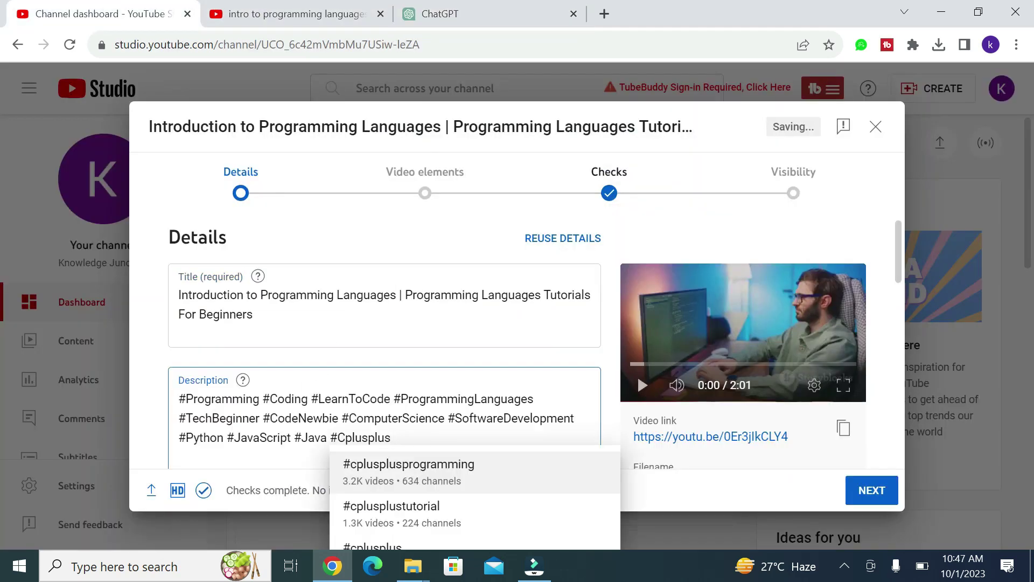
key("Return")
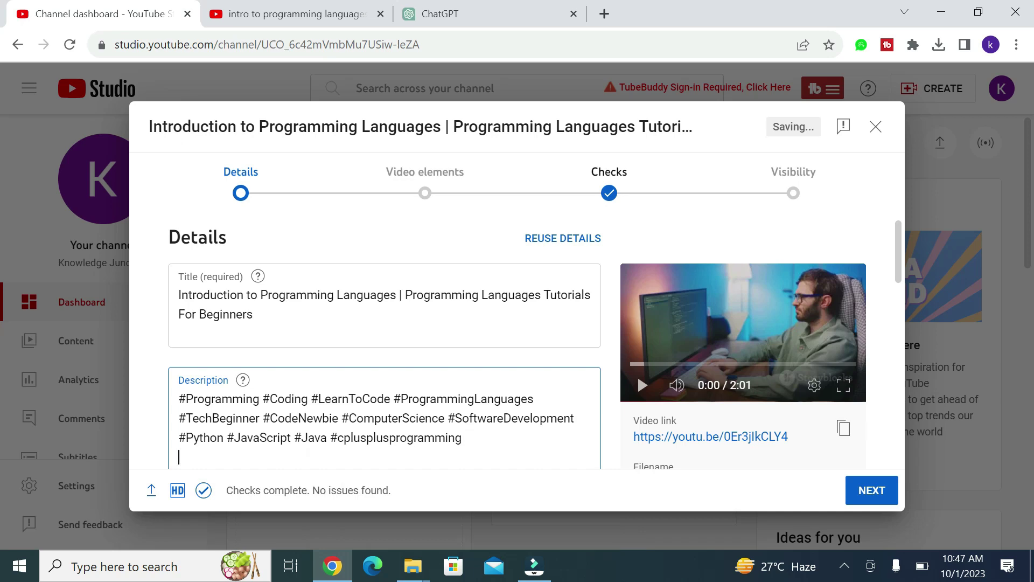
scroll(230, 419, "down", 3)
key("Return")
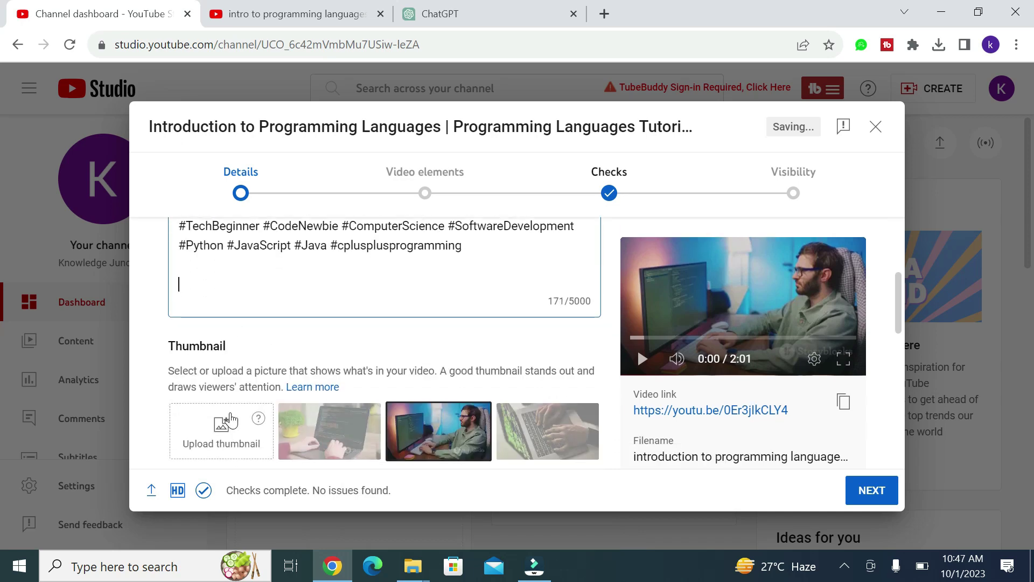
Switch to ChatGPT and copy the description body from the welcome line to "Let's get started!", excluding the hashtags.
left_click(415, 15)
scroll(619, 296, "up", 5)
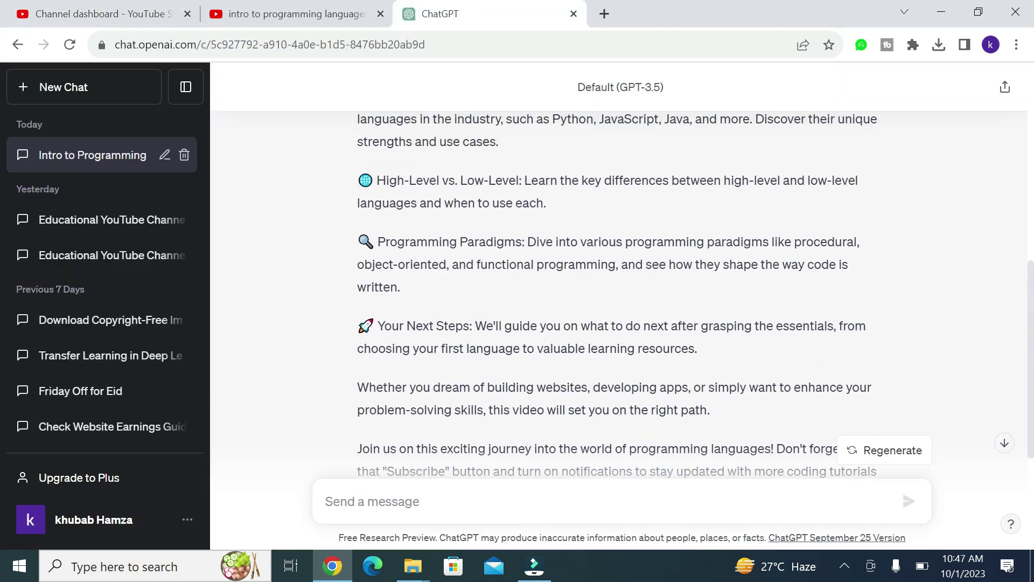
scroll(414, 328, "up", 8)
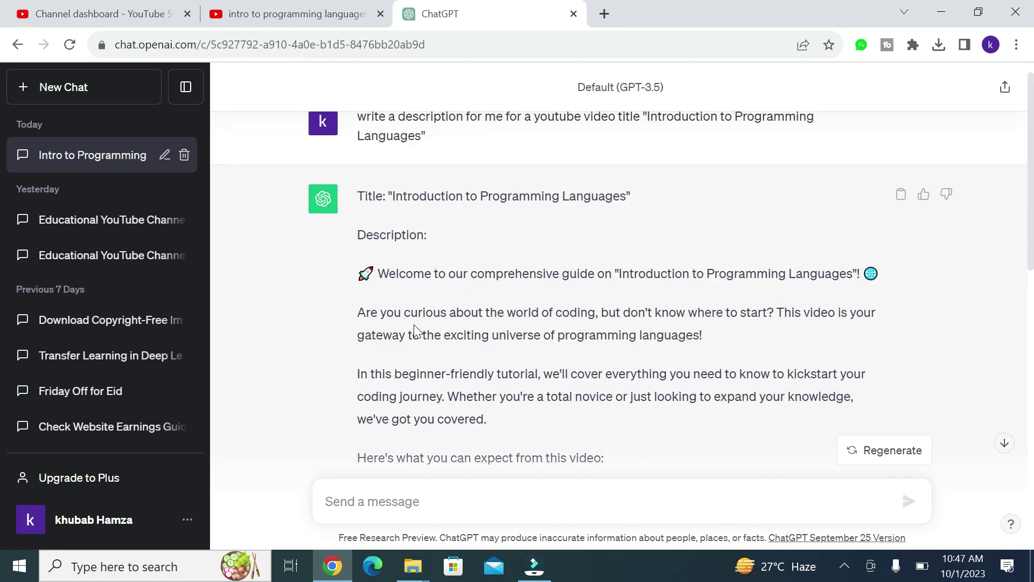
left_click_drag(348, 276, 624, 289)
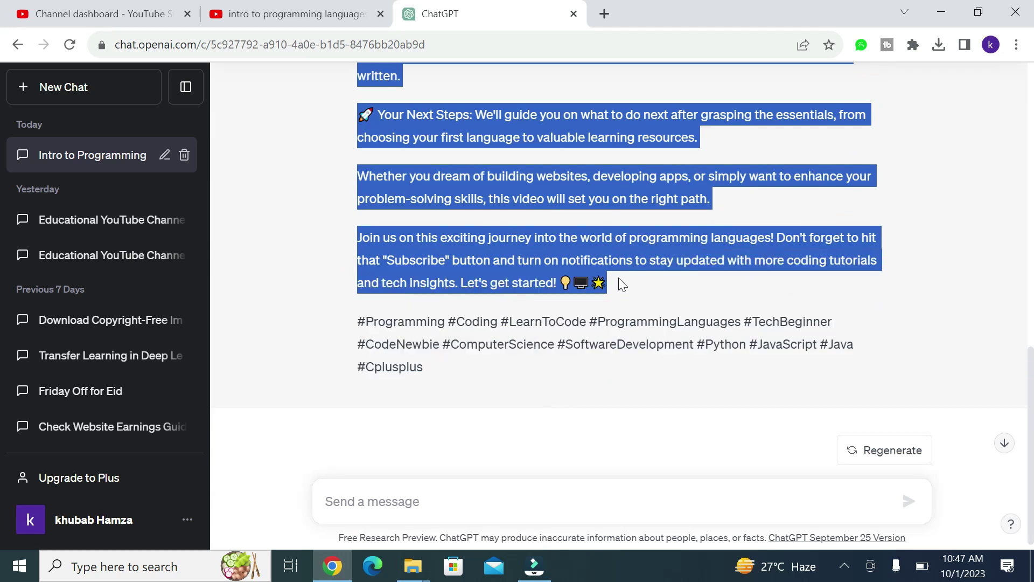
Paste the copied text below the hashtags in the YouTube Studio video description and add blank lines after it.
left_click(138, 12)
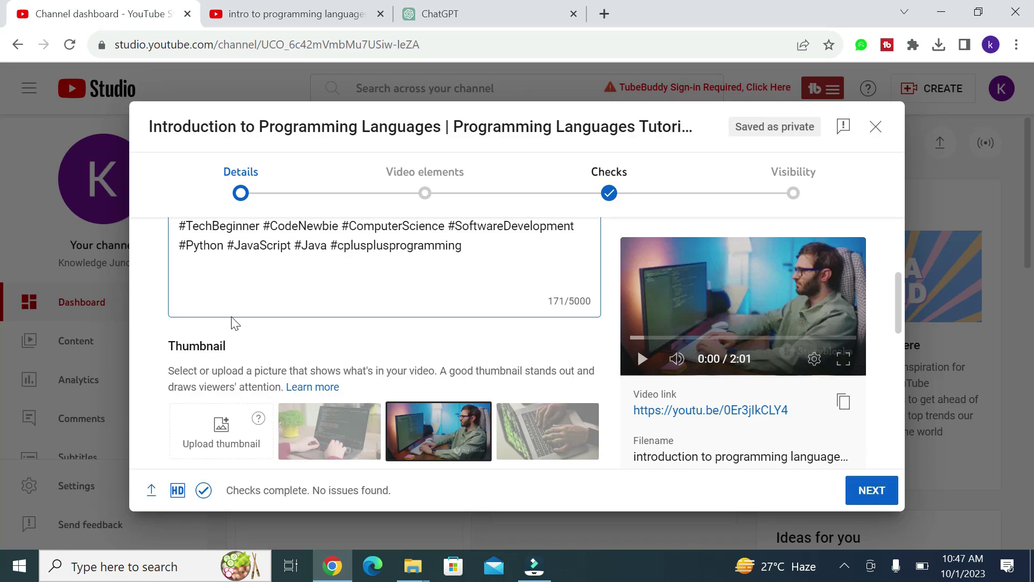
key("ctrl+v")
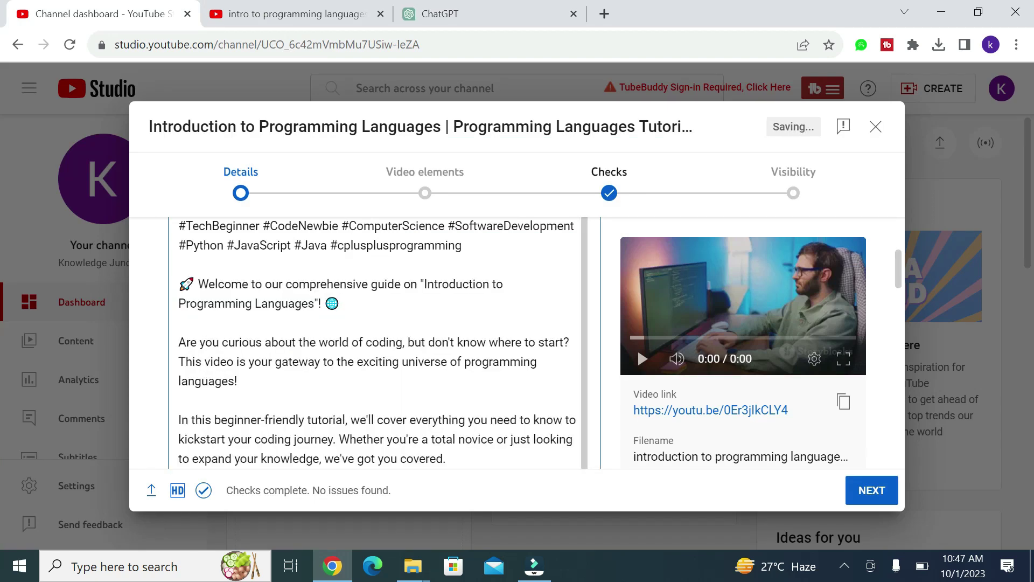
scroll(377, 345, "down", 10)
scroll(637, 349, "down", 6)
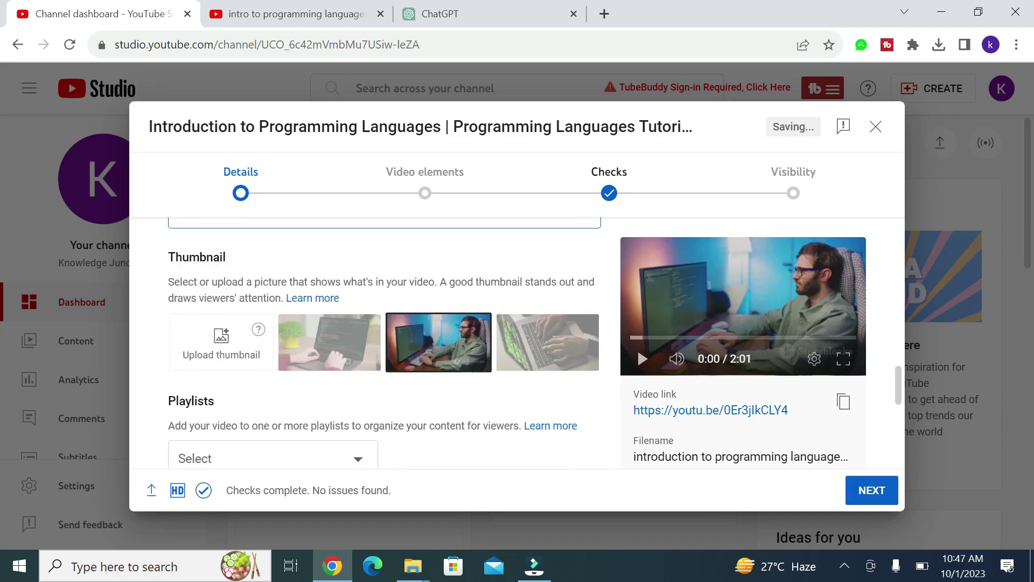
scroll(637, 349, "up", 5)
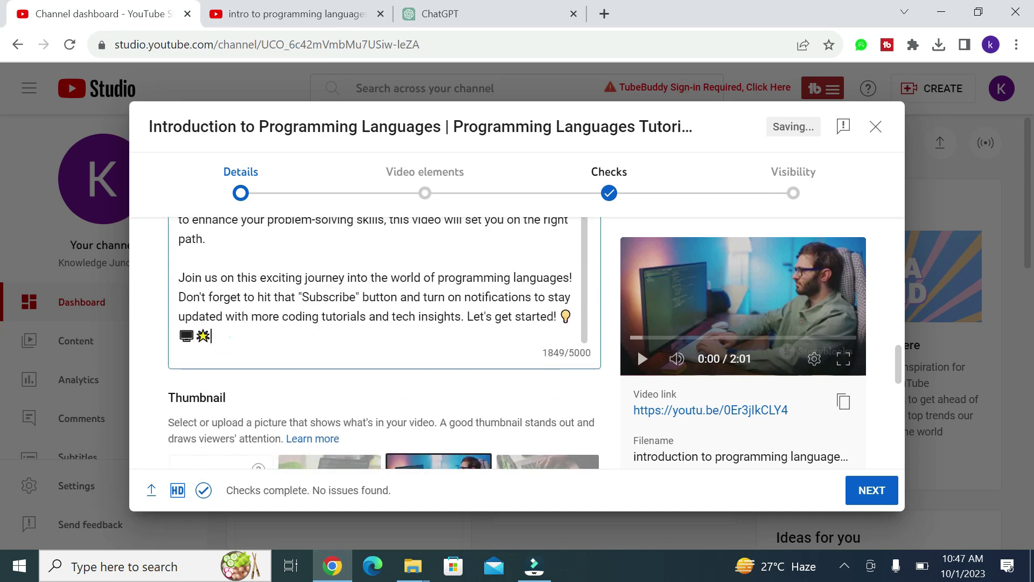
left_click(231, 336)
key("Return")
key("Return")
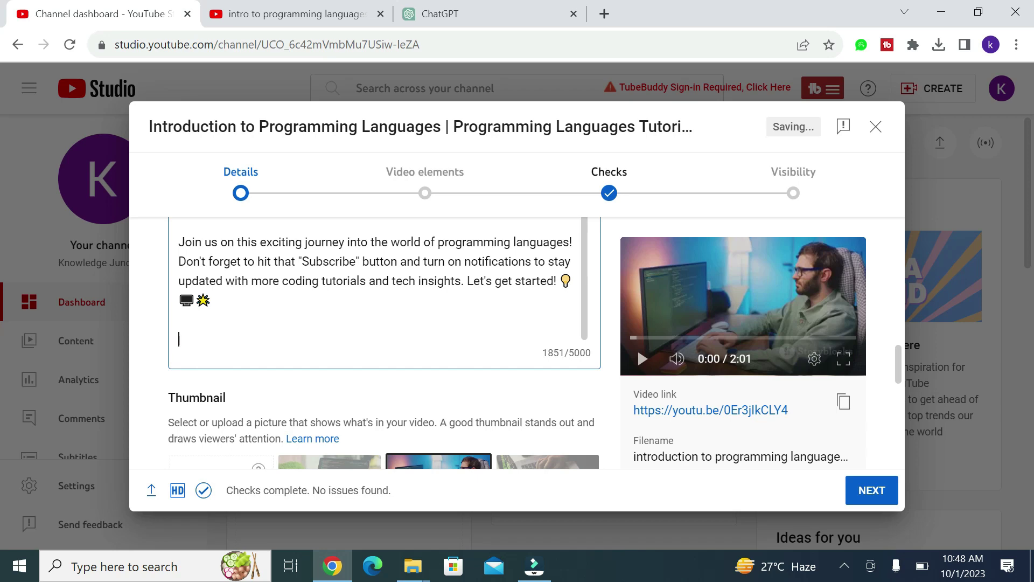
Switch to the YouTube search results for "intro to programming languages" and view the TubeBuddy extension panel, closing it again.
left_click(272, 8)
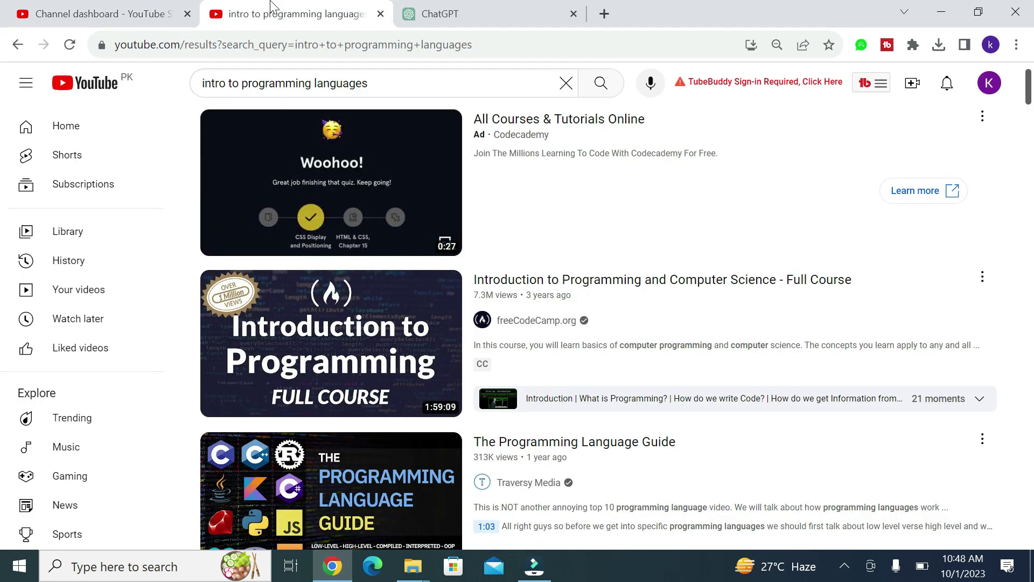
left_click(877, 84)
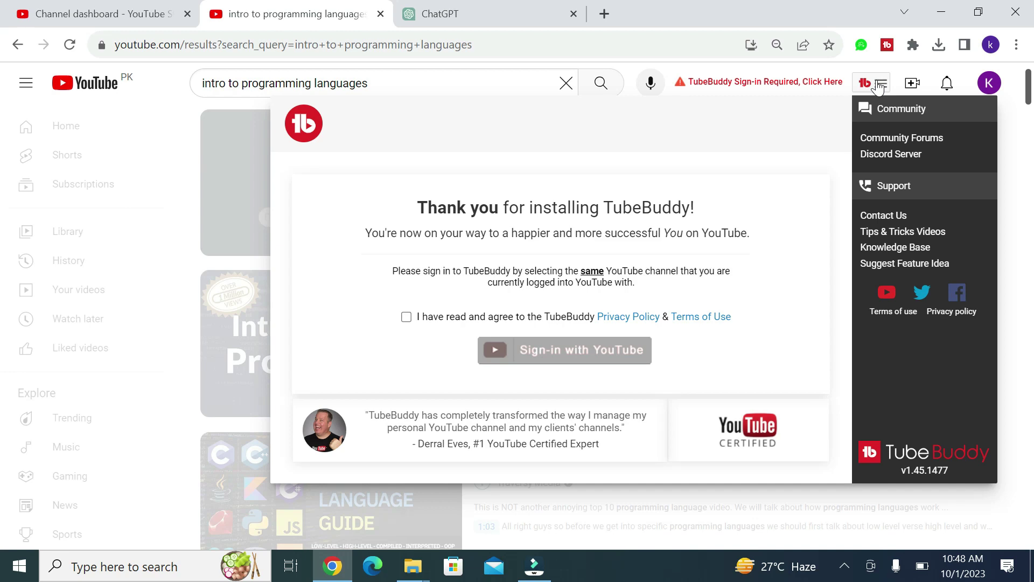
left_click(1015, 153)
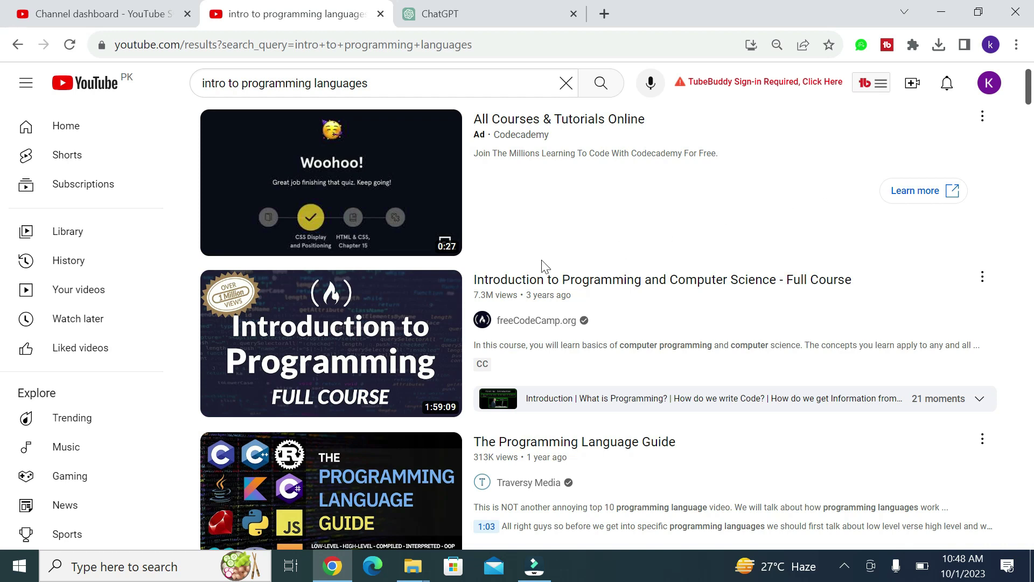
Open the Traversy Media video "The Programming Language Guide" with its ad paused, and display the TubeBuddy panel on its page.
mouse_move(293, 346)
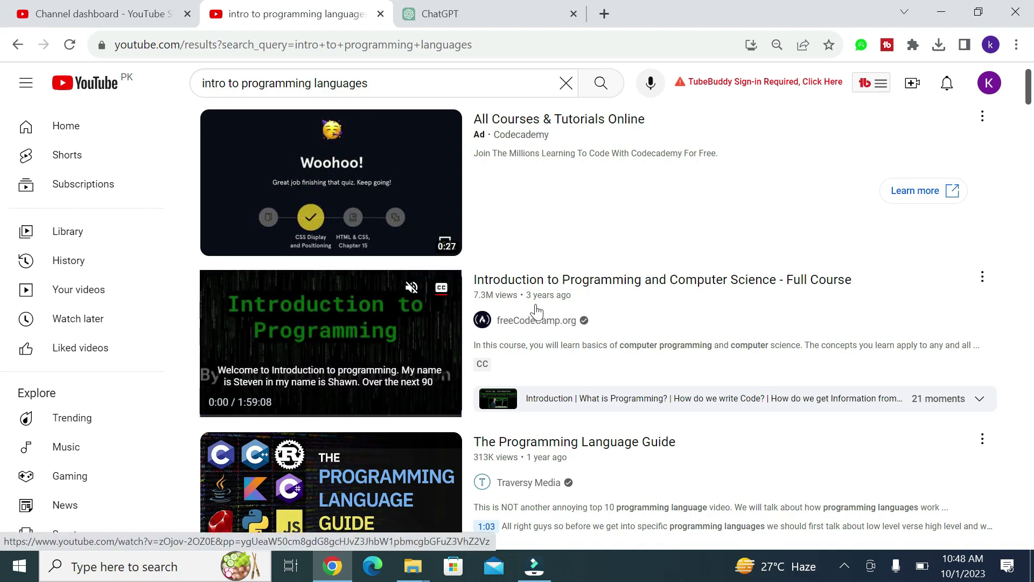
scroll(638, 362, "down", 5)
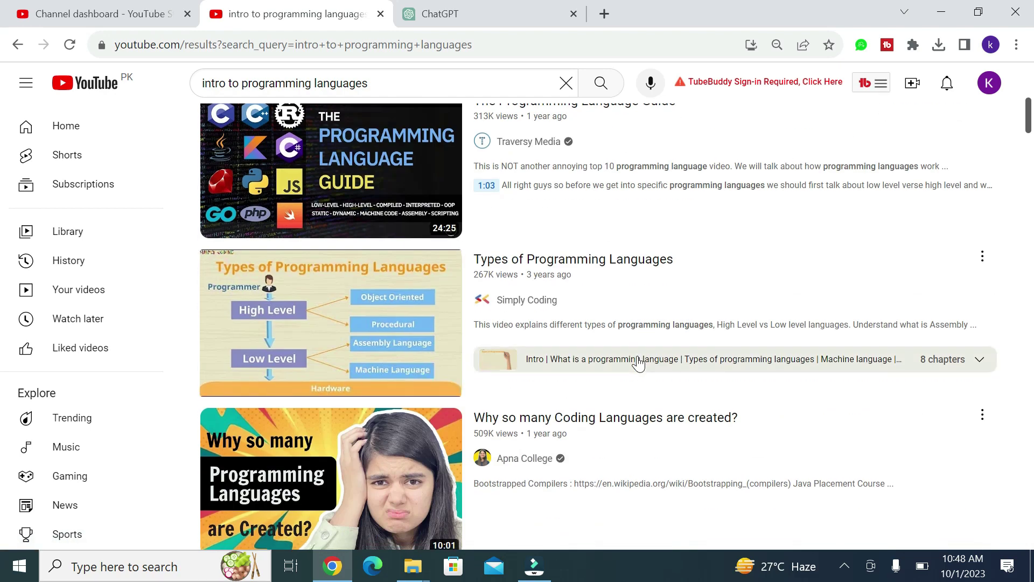
scroll(638, 362, "up", 2)
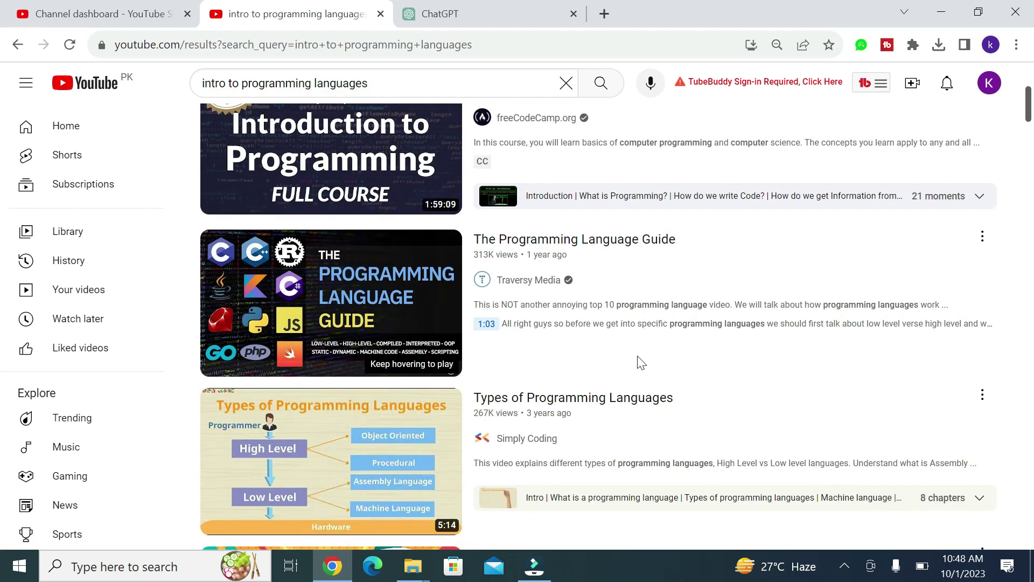
left_click(366, 287)
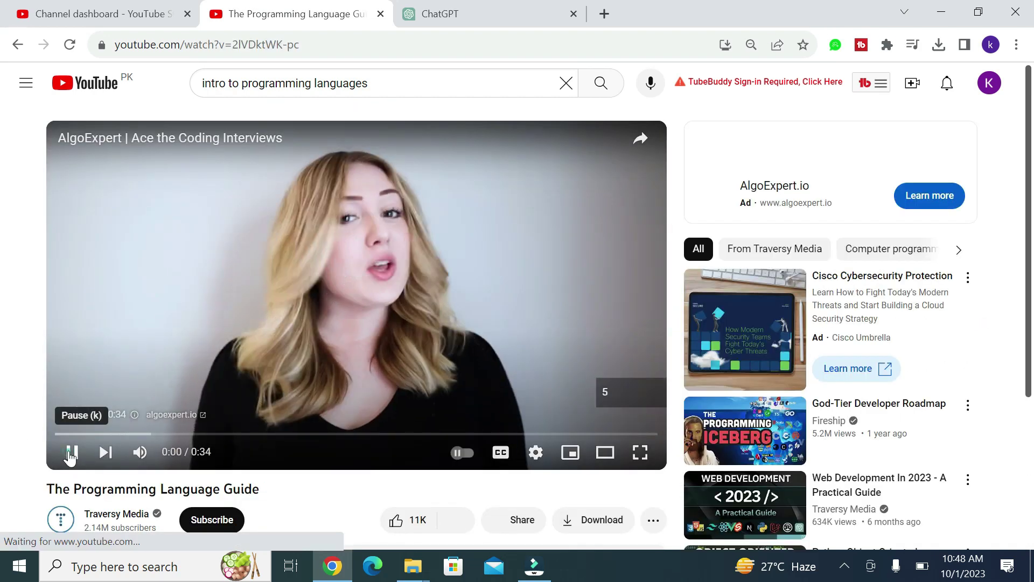
left_click(72, 451)
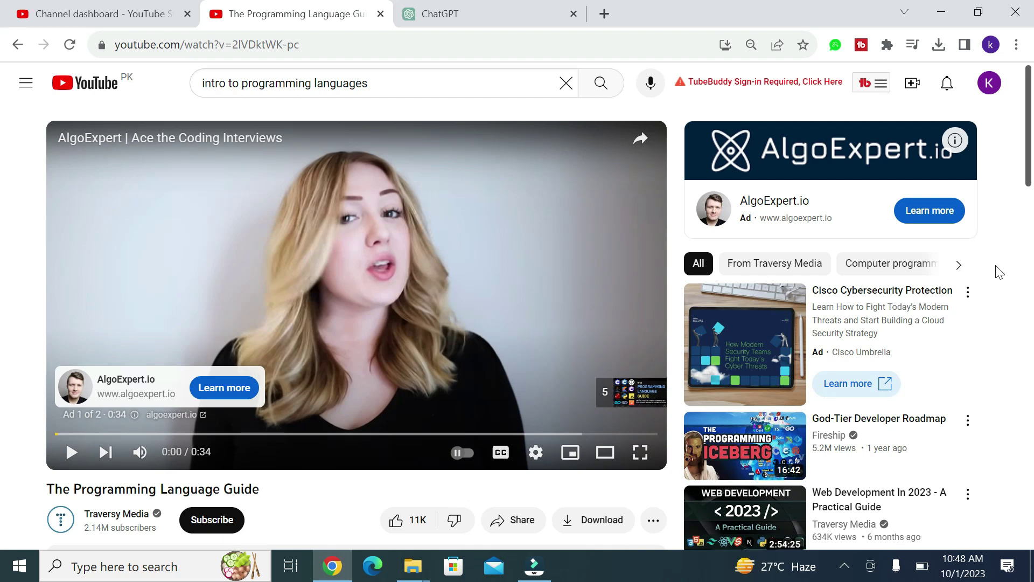
left_click(878, 84)
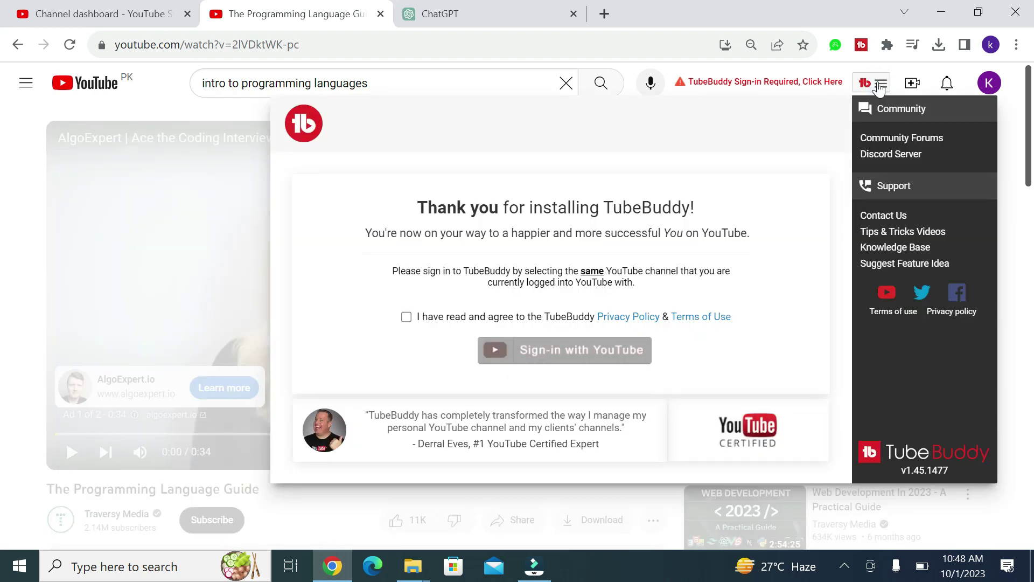